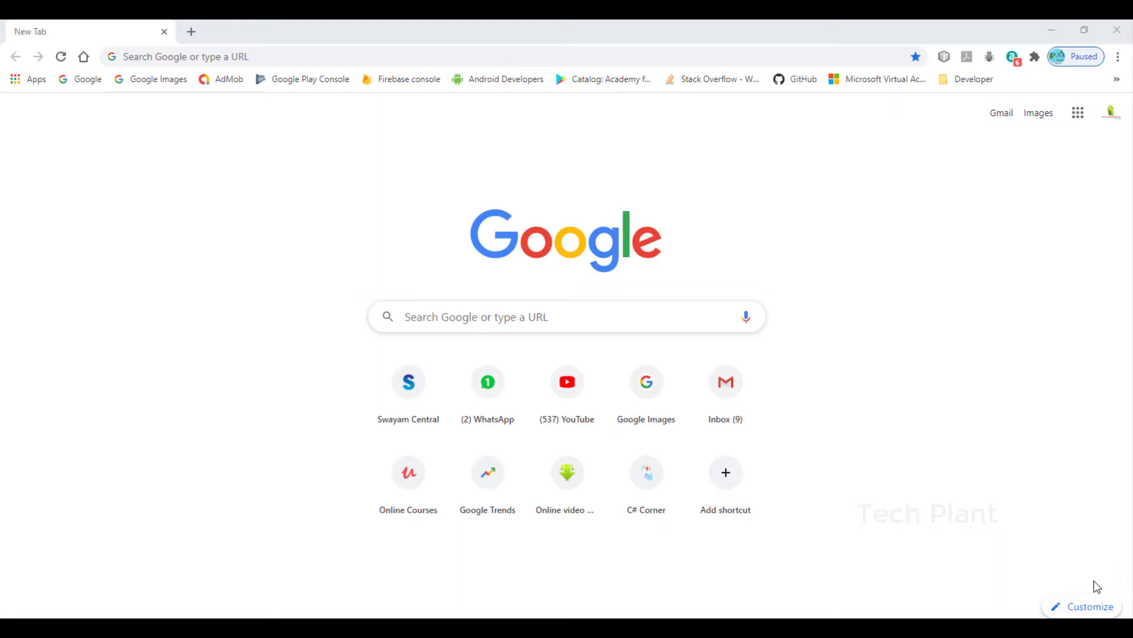
Step: Open the Google Trends website at trends.google.com
{"action": "left_click", "coordinate": [436, 59]}
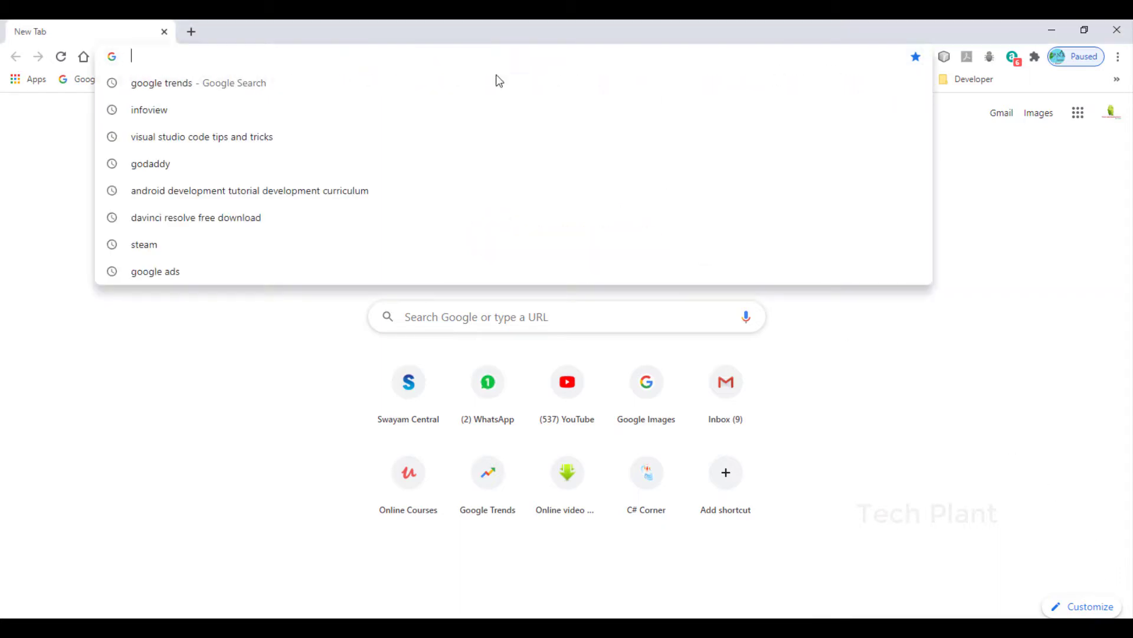
{"action": "type", "text": "tre"}
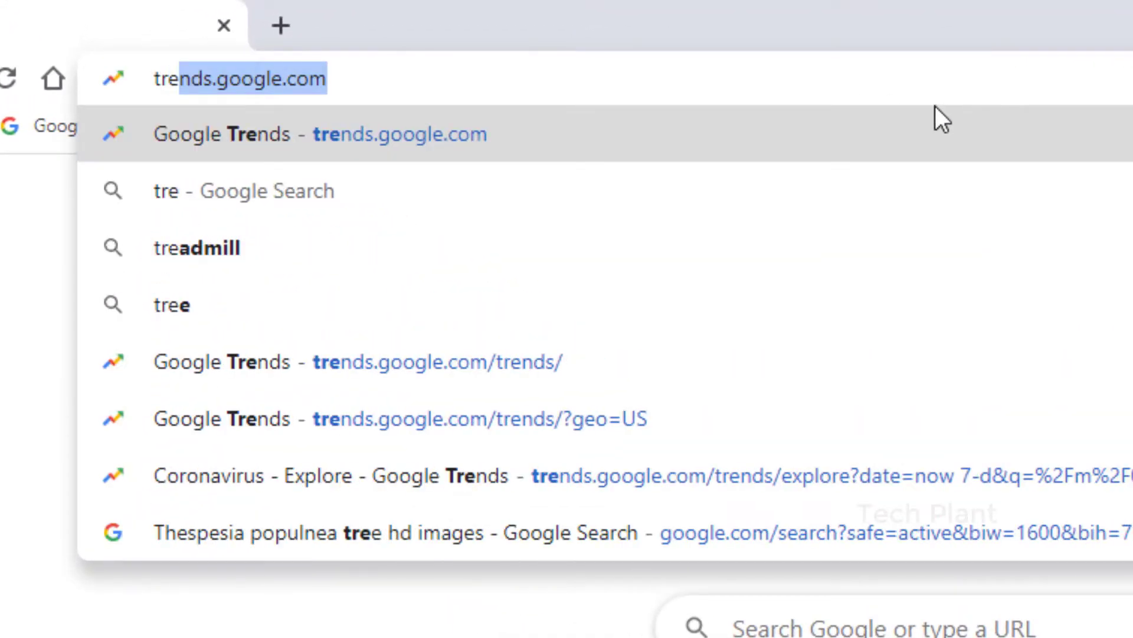
{"action": "type", "text": "nds."}
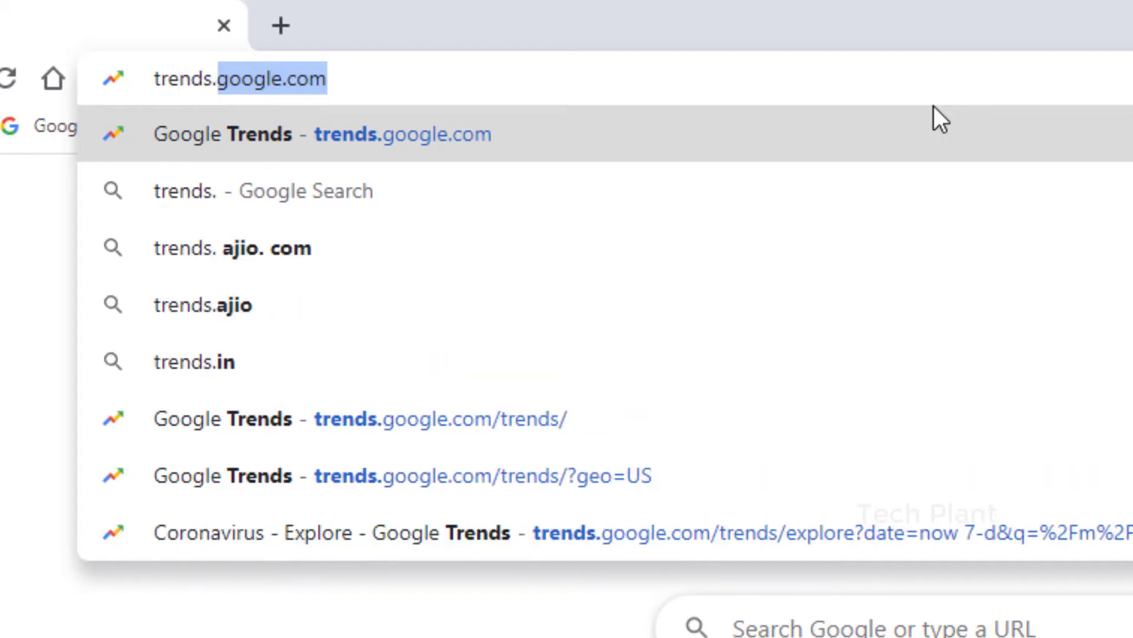
{"action": "type", "text": "google.com"}
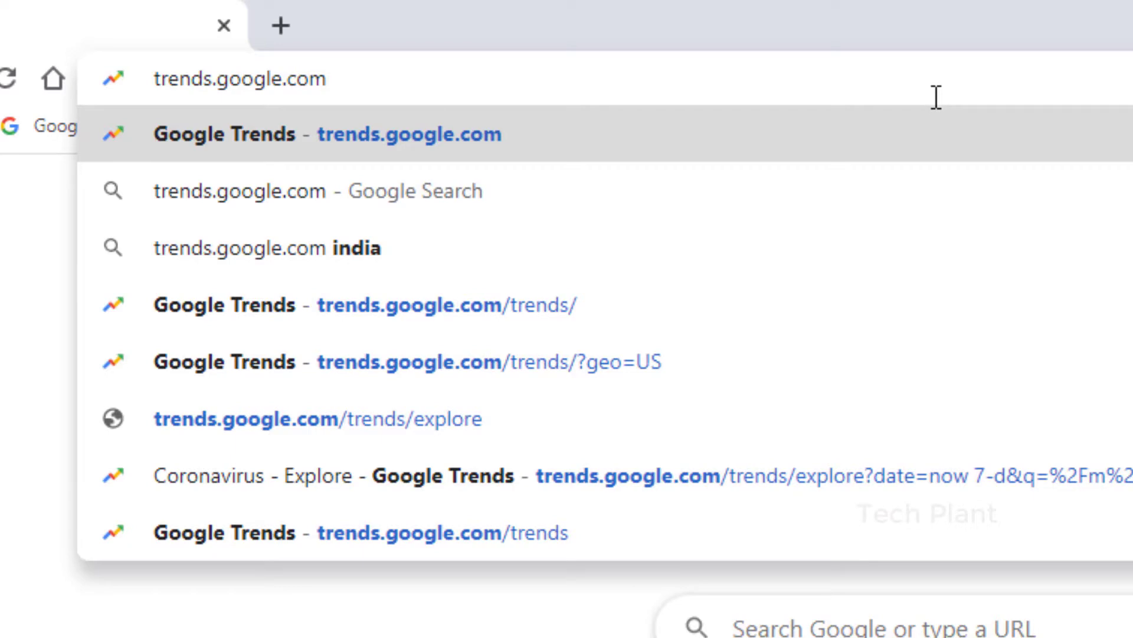
{"action": "key", "text": "Return"}
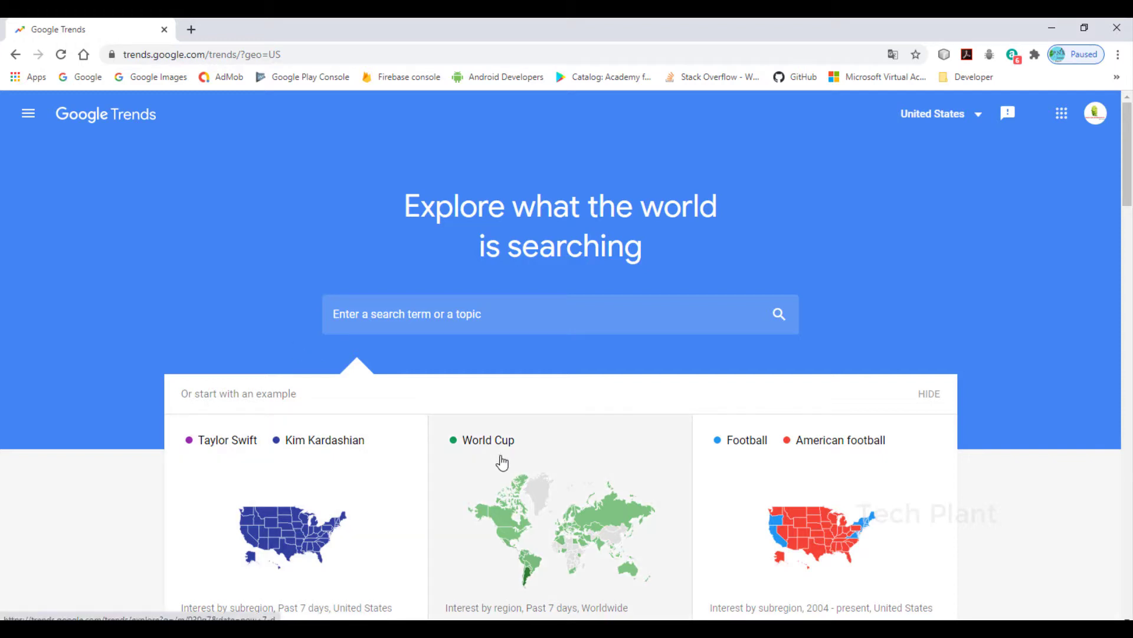
Step: View the next set of example trends on the Google Trends home page
{"action": "scroll", "coordinate": [326, 529], "scroll_direction": "down", "scroll_amount": 2}
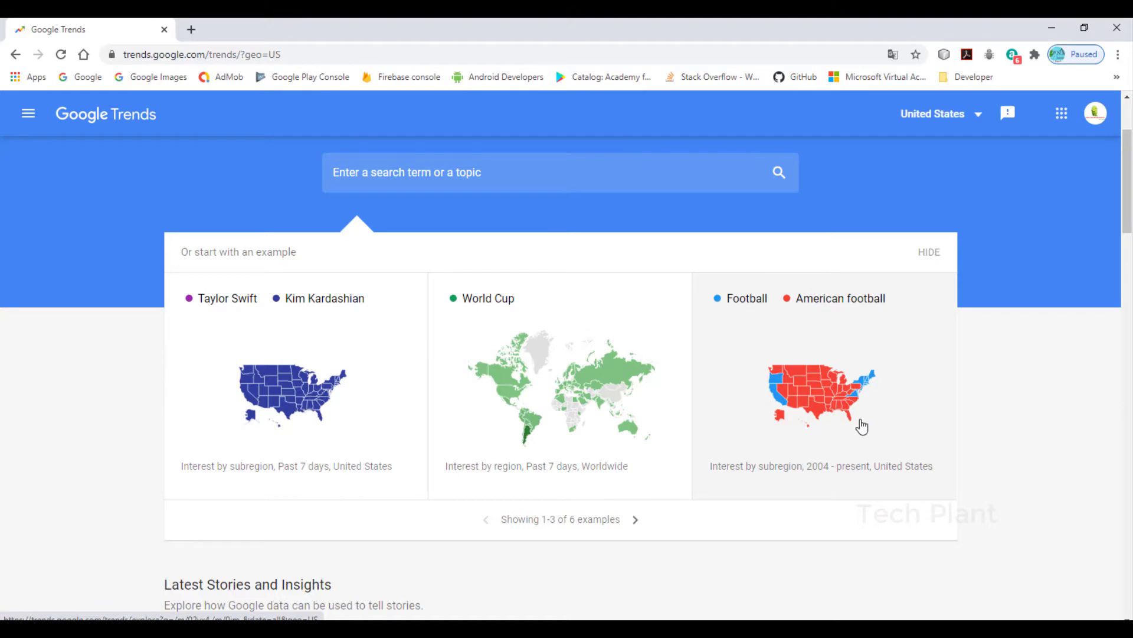
{"action": "left_click", "coordinate": [636, 519]}
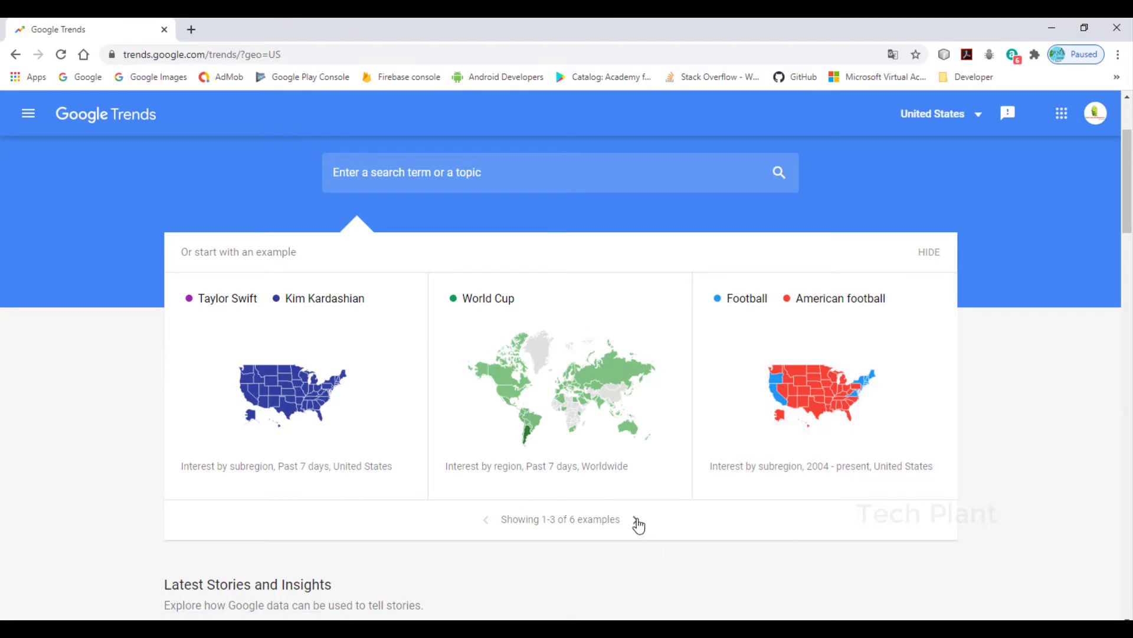
{"action": "scroll", "coordinate": [590, 520], "scroll_direction": "up", "scroll_amount": 3}
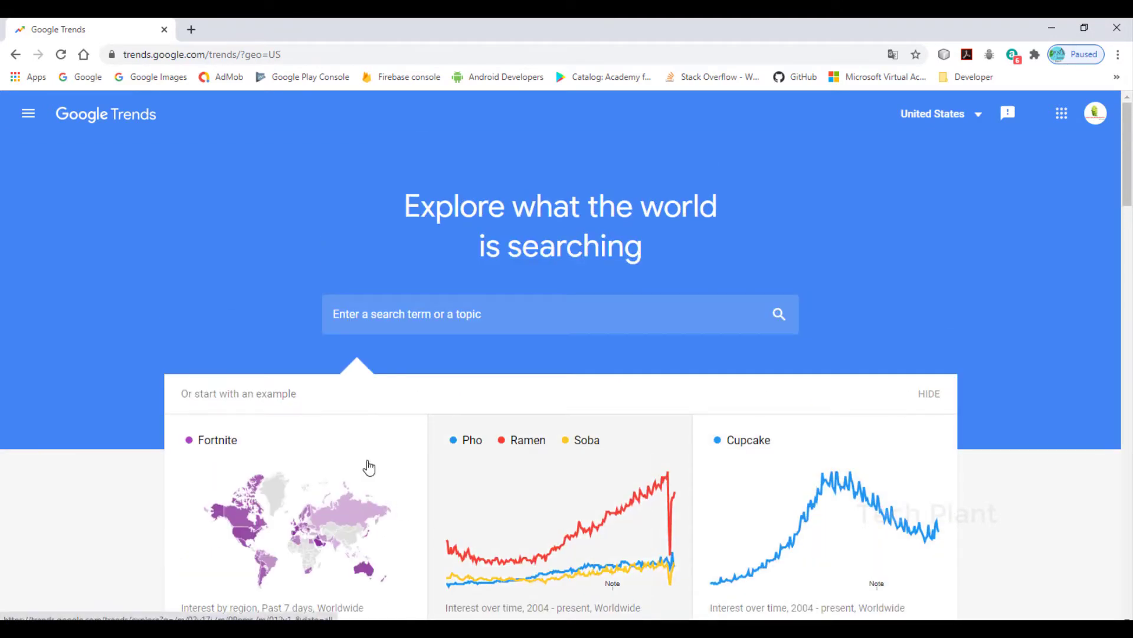
Step: Change the Google Trends country to India
{"action": "left_click", "coordinate": [399, 312]}
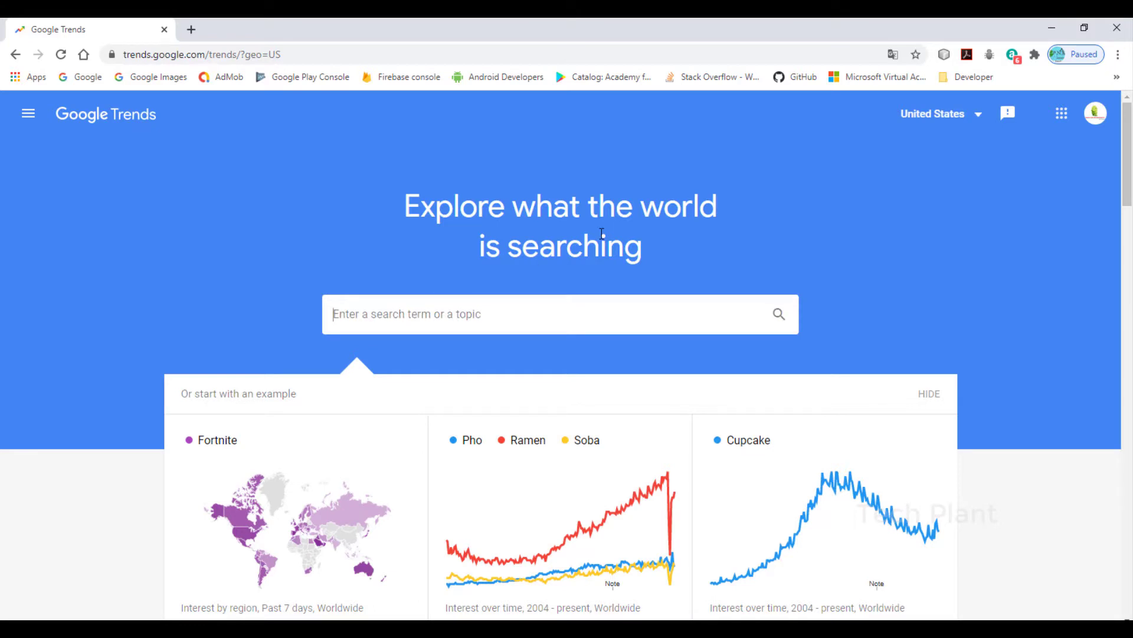
{"action": "left_click", "coordinate": [977, 113]}
{"action": "scroll", "coordinate": [977, 236], "scroll_direction": "down", "scroll_amount": 8}
{"action": "left_click_drag", "start_coordinate": [1099, 131], "coordinate": [1085, 211]}
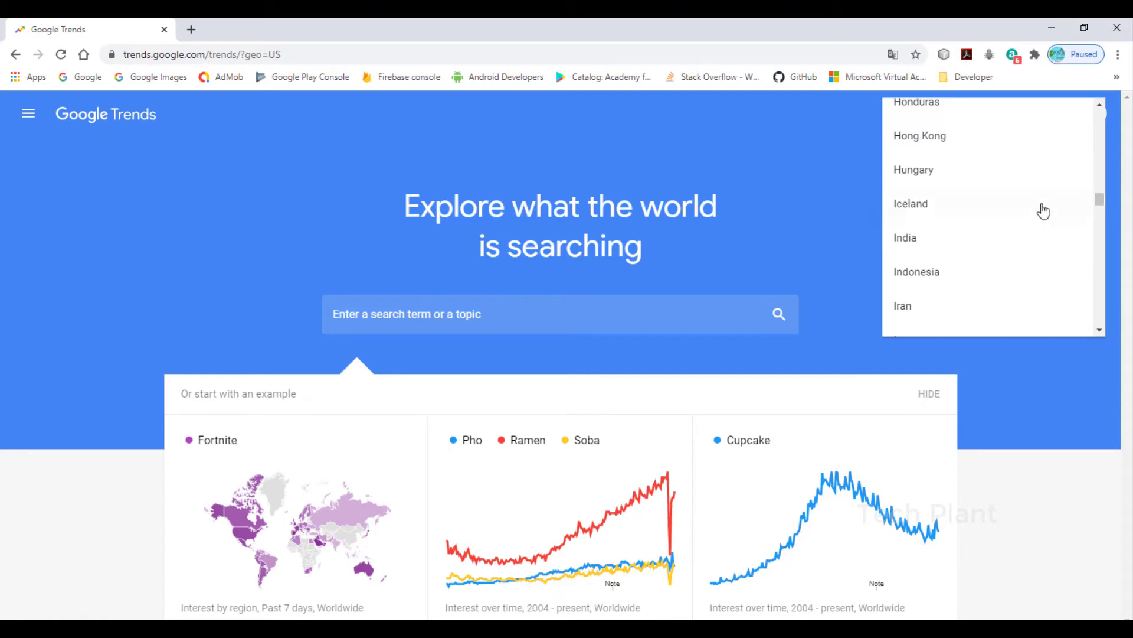
{"action": "left_click", "coordinate": [930, 238]}
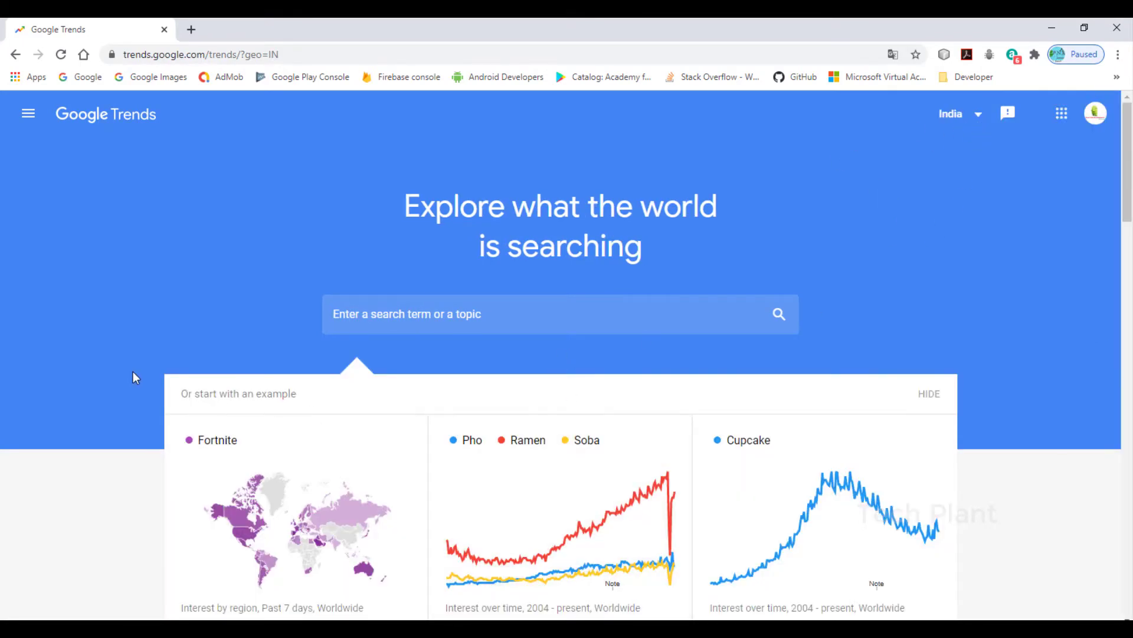
Step: Search for "coro" and explore the suggested topic Coronavirus (Virus)
{"action": "scroll", "coordinate": [293, 435], "scroll_direction": "down", "scroll_amount": 6}
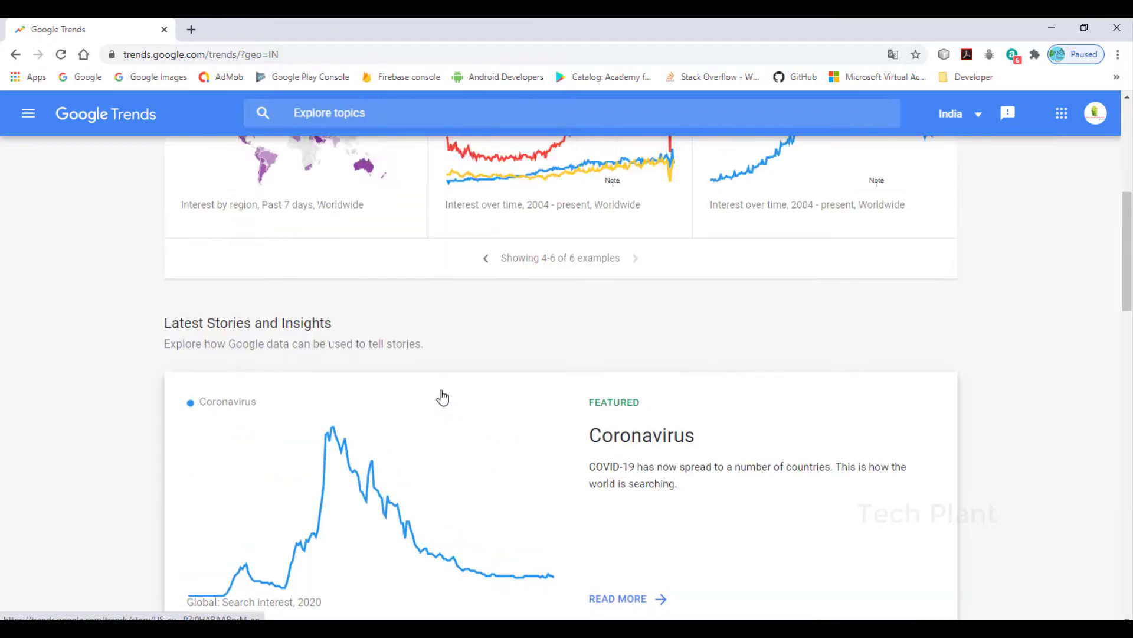
{"action": "scroll", "coordinate": [446, 395], "scroll_direction": "up", "scroll_amount": 7}
{"action": "left_click", "coordinate": [443, 320]}
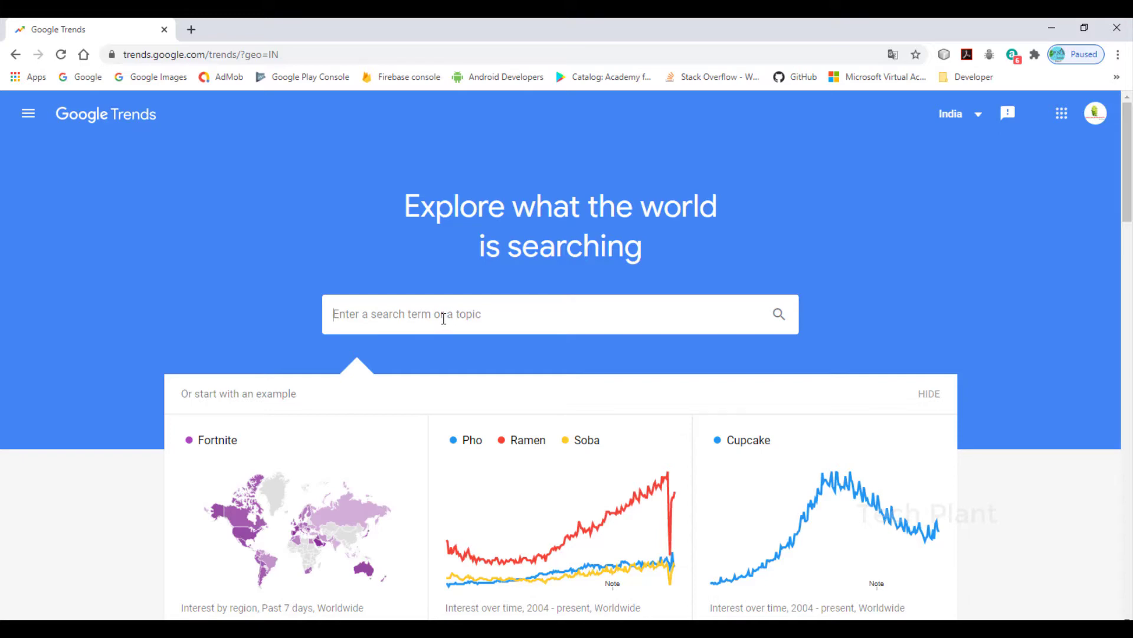
{"action": "type", "text": "coro"}
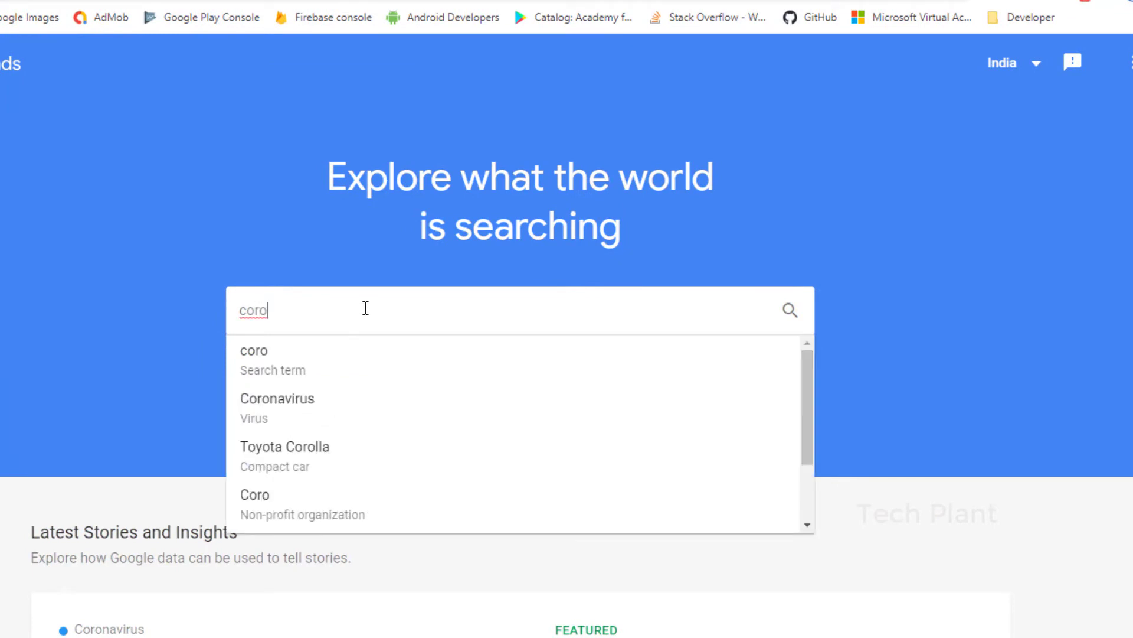
{"action": "key", "text": "Down"}
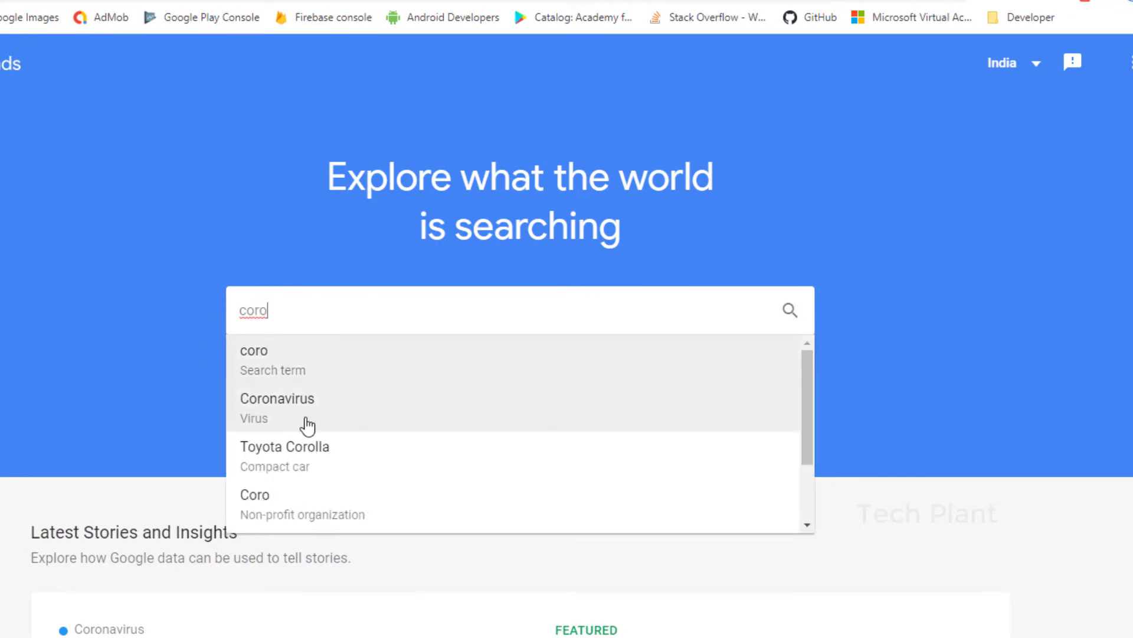
{"action": "left_click", "coordinate": [354, 406]}
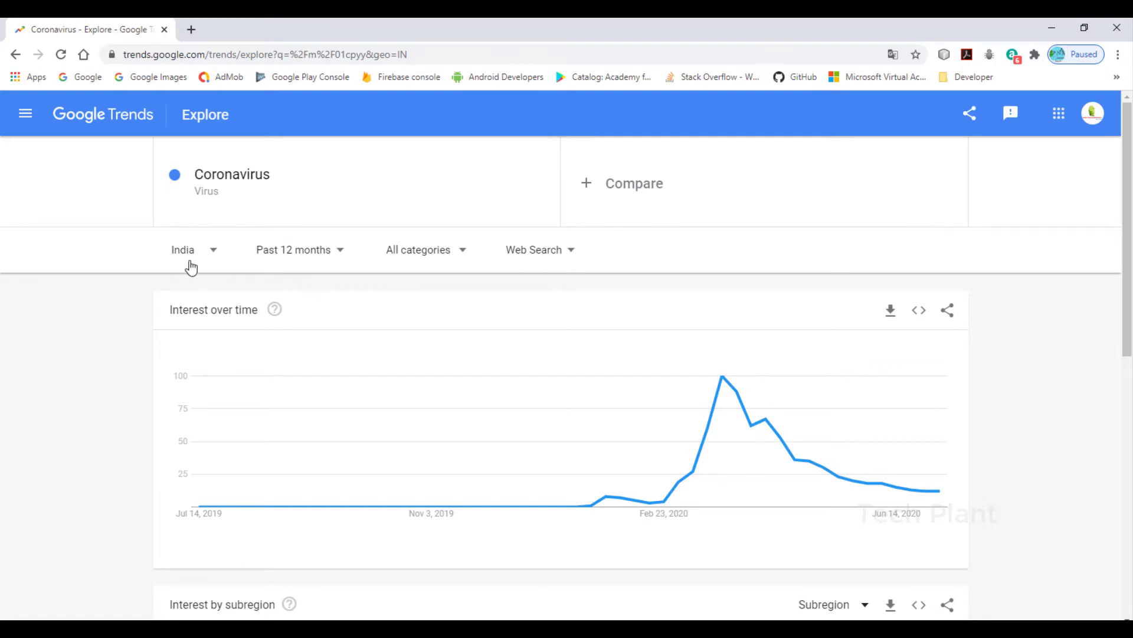
{"action": "left_click", "coordinate": [210, 258]}
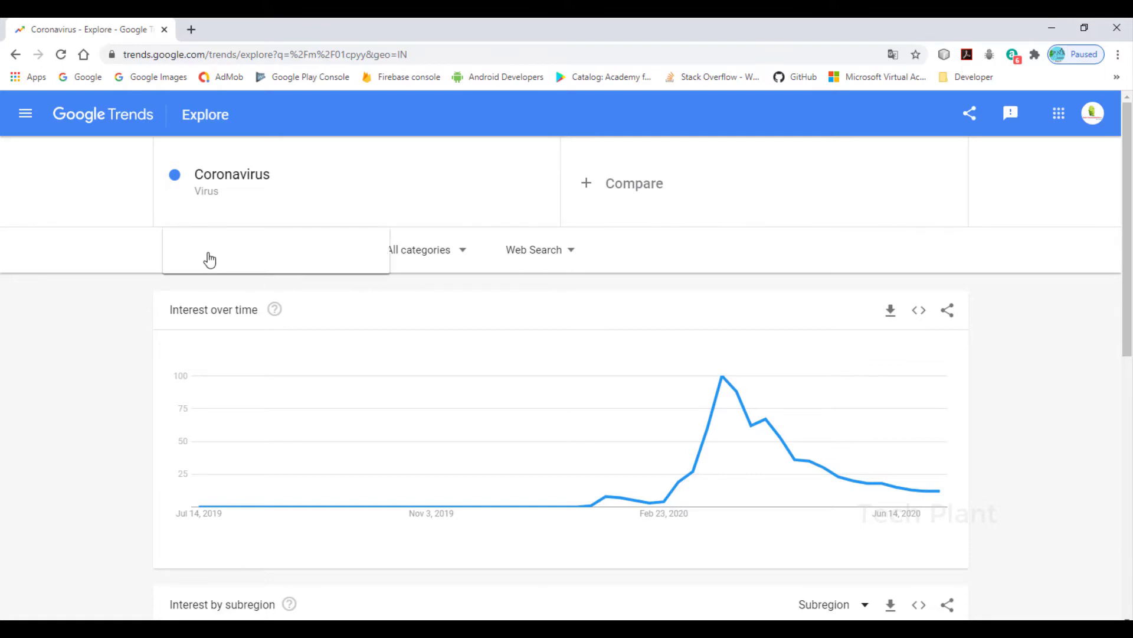
{"action": "scroll", "coordinate": [224, 360], "scroll_direction": "down", "scroll_amount": 5}
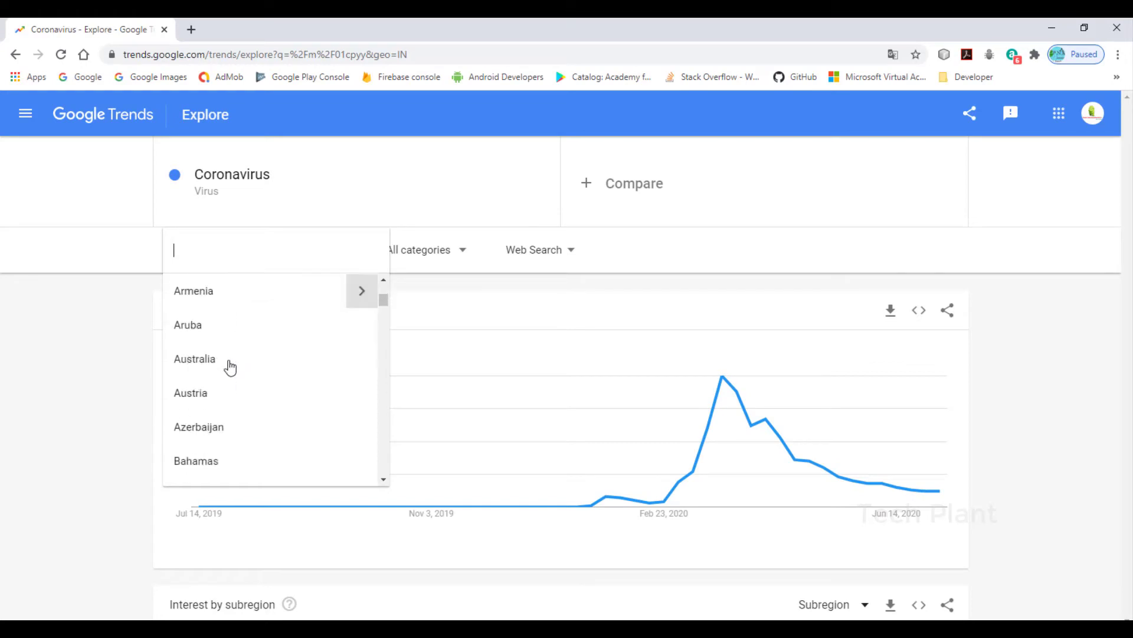
{"action": "scroll", "coordinate": [230, 367], "scroll_direction": "down", "scroll_amount": 15}
{"action": "left_click", "coordinate": [147, 241]}
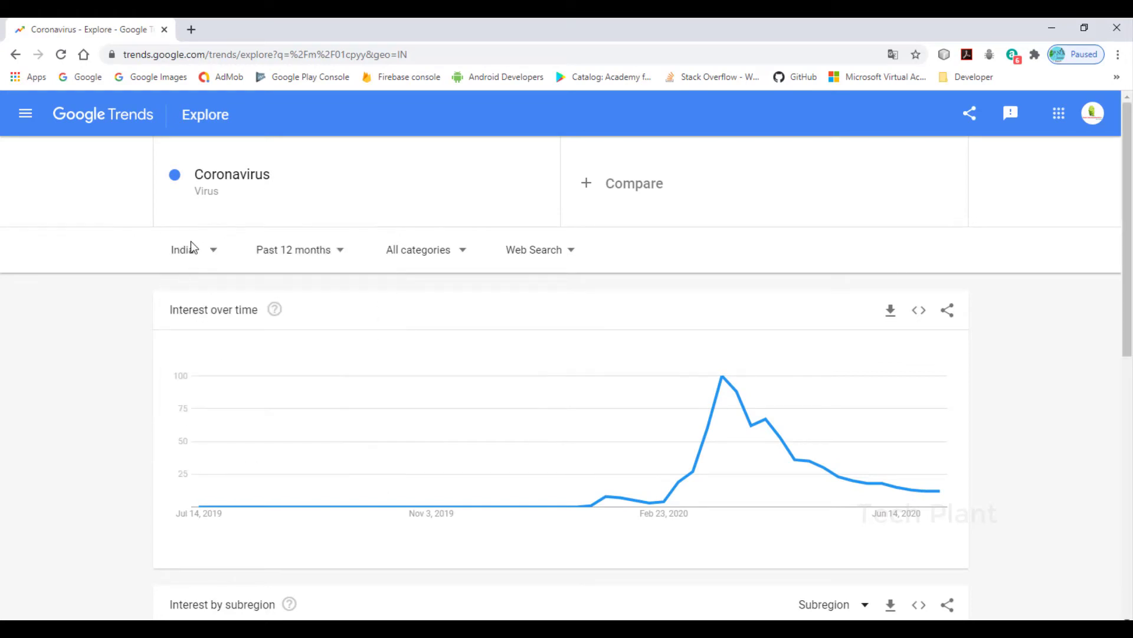
Step: Set the time range of the Coronavirus trend to Past 30 days
{"action": "left_click", "coordinate": [337, 251]}
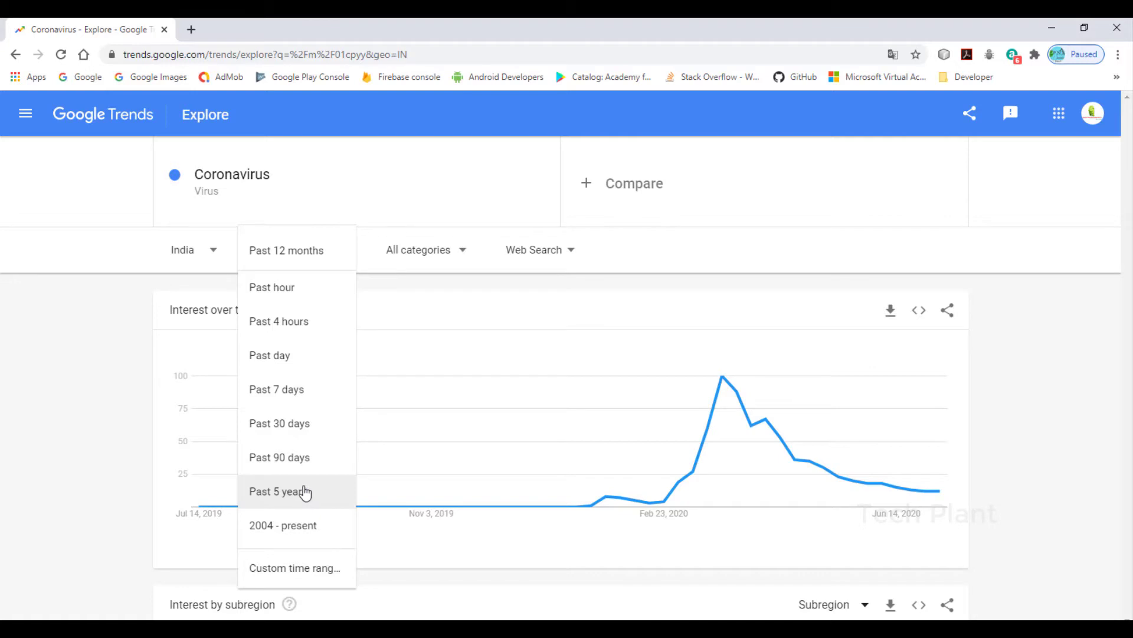
{"action": "left_click", "coordinate": [297, 423]}
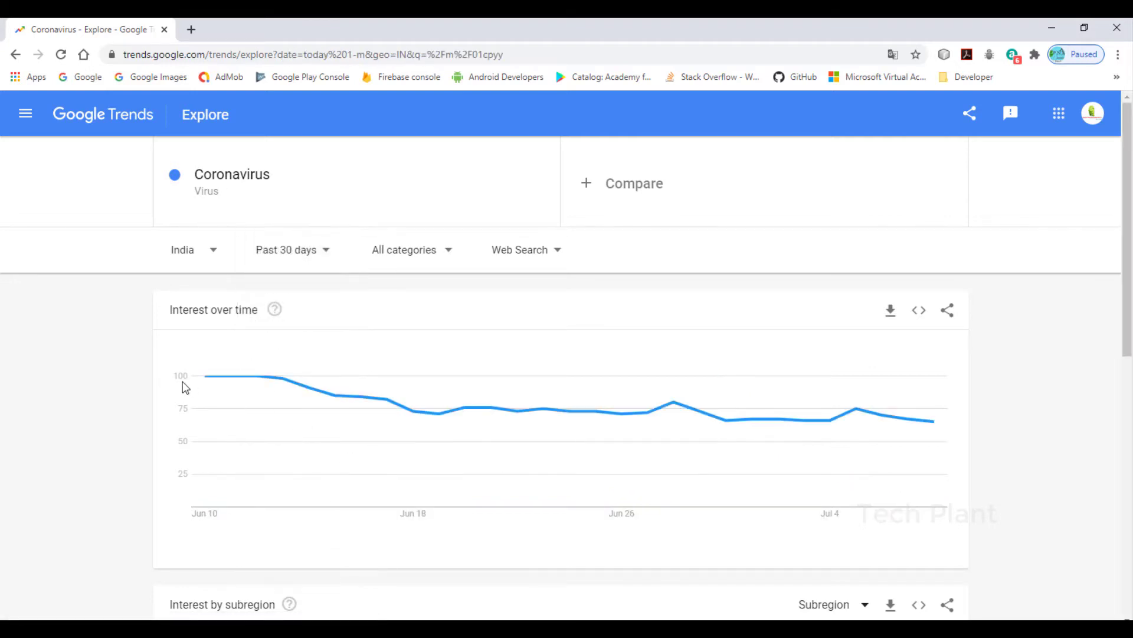
Step: Examine the Coronavirus interest over time, the interest by subregion including Tamil Nadu on the map, and the rising related queries
{"action": "mouse_move", "coordinate": [213, 389]}
{"action": "scroll", "coordinate": [665, 534], "scroll_direction": "down", "scroll_amount": 7}
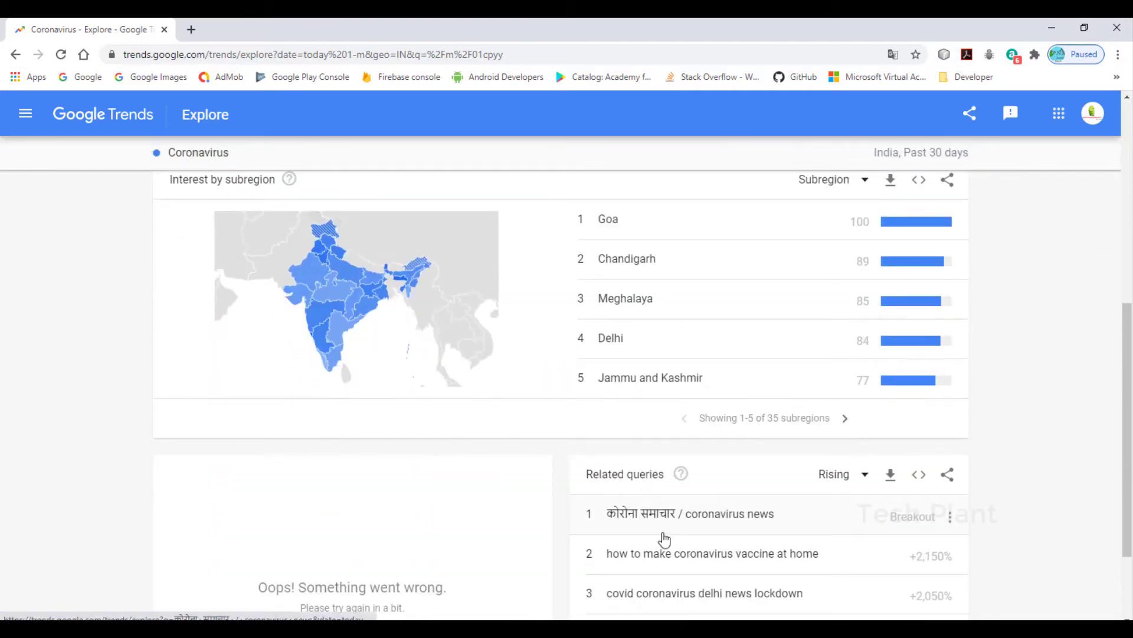
{"action": "scroll", "coordinate": [666, 534], "scroll_direction": "up", "scroll_amount": 2}
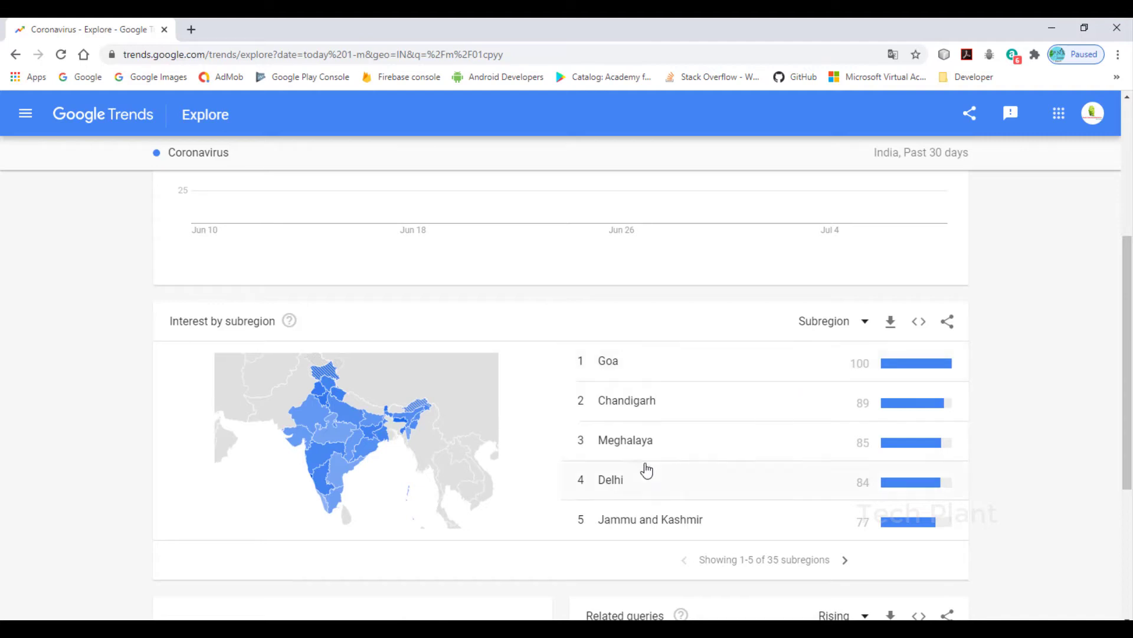
{"action": "scroll", "coordinate": [687, 449], "scroll_direction": "down", "scroll_amount": 2}
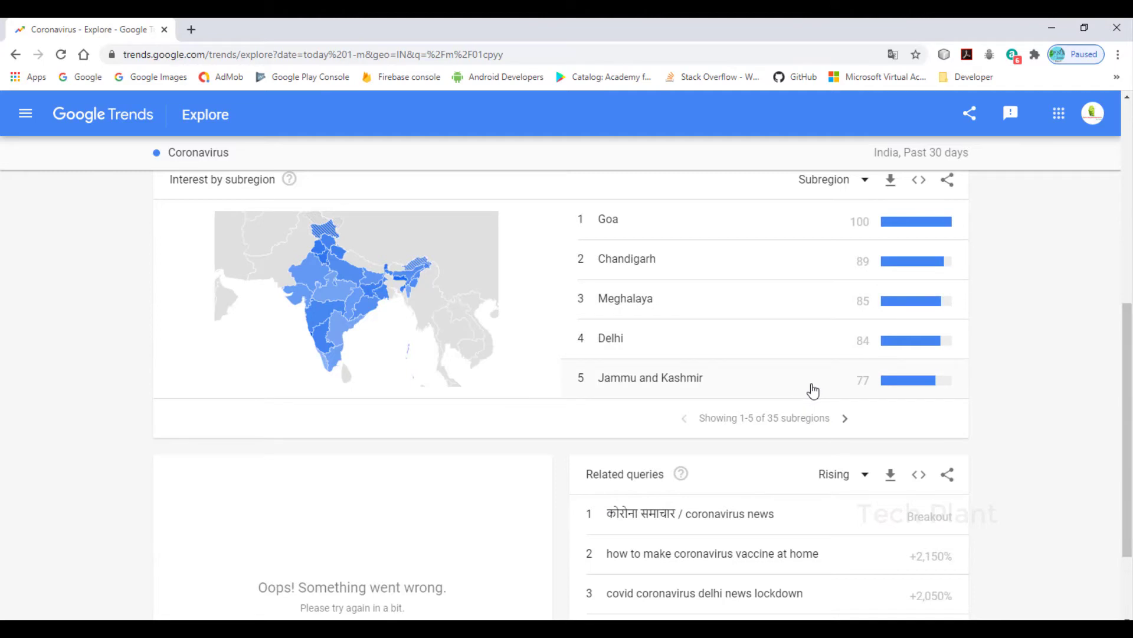
{"action": "scroll", "coordinate": [812, 388], "scroll_direction": "down", "scroll_amount": 2}
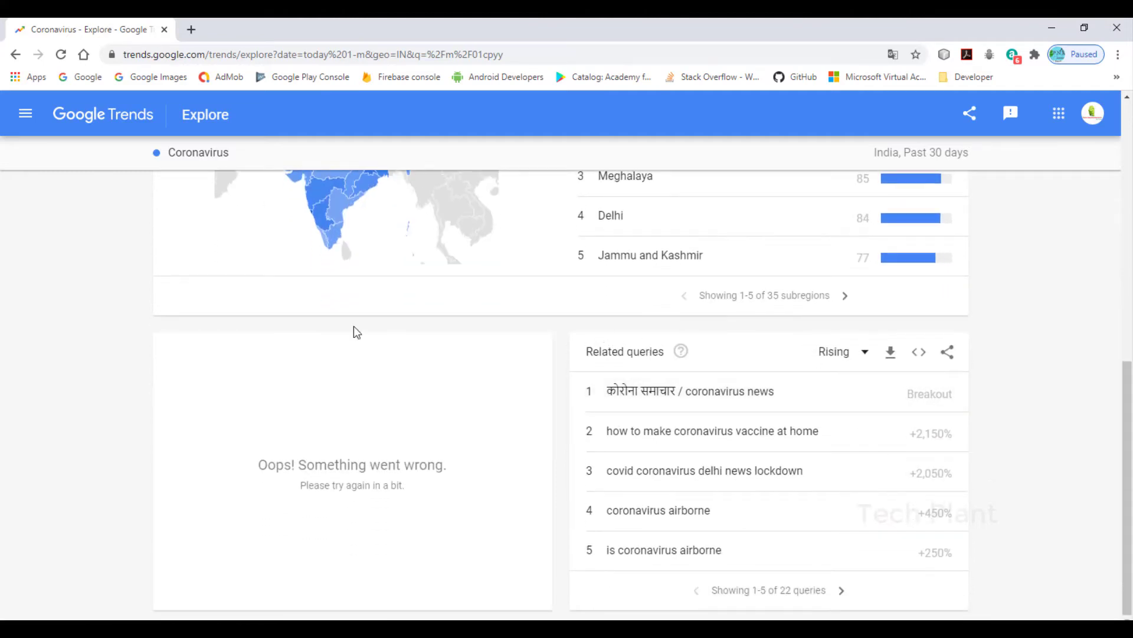
{"action": "scroll", "coordinate": [378, 348], "scroll_direction": "up", "scroll_amount": 5}
{"action": "scroll", "coordinate": [360, 499], "scroll_direction": "down", "scroll_amount": 5}
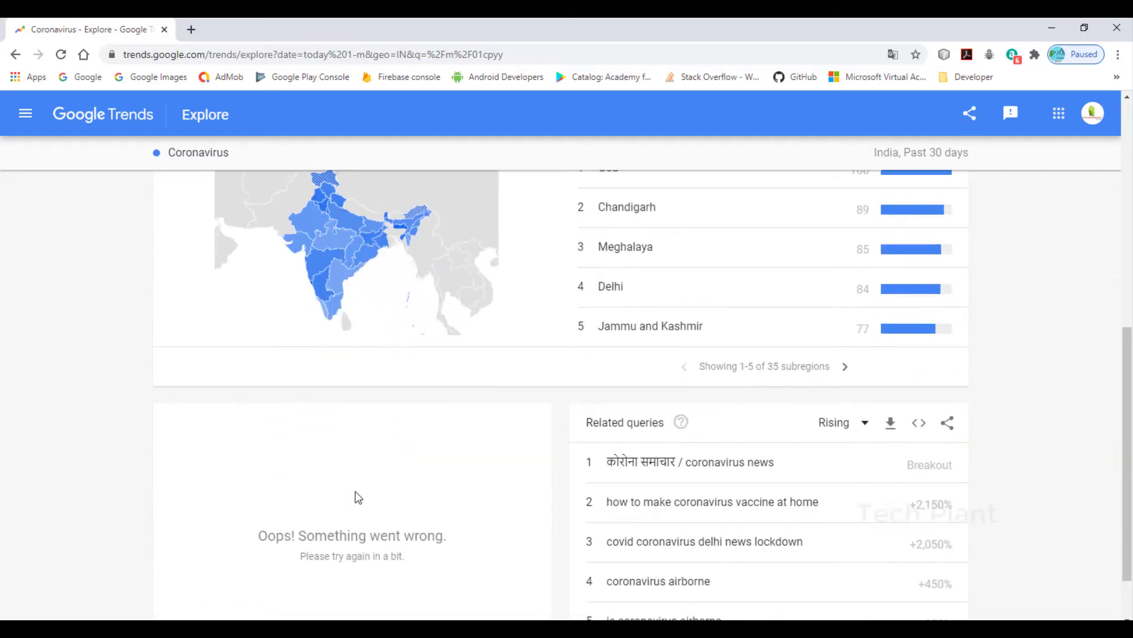
{"action": "scroll", "coordinate": [364, 500], "scroll_direction": "up", "scroll_amount": 2}
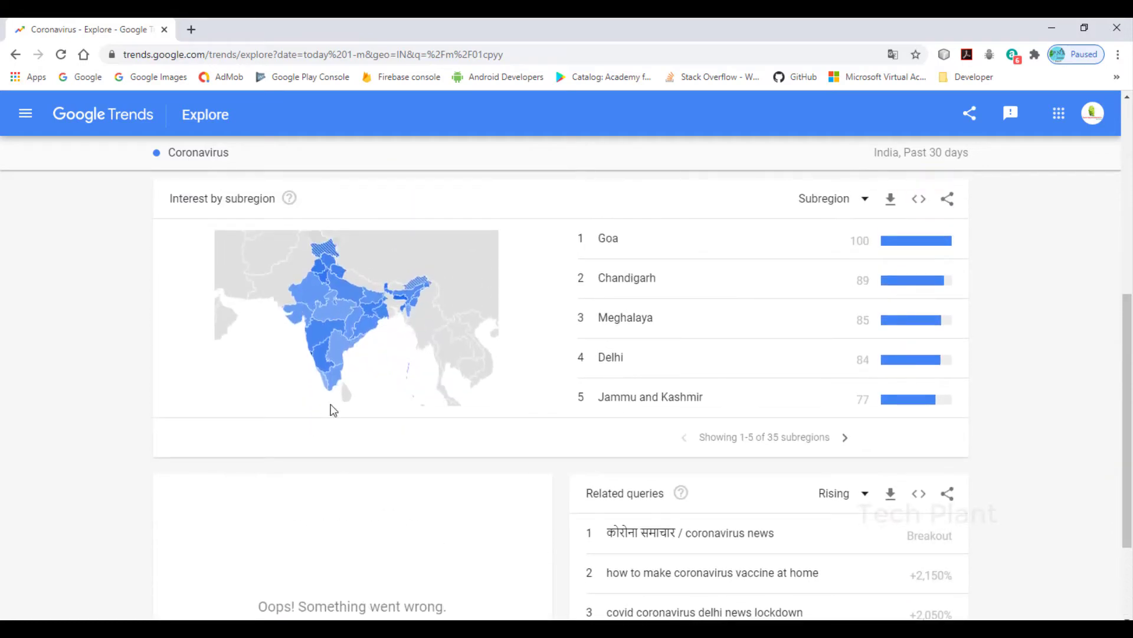
{"action": "mouse_move", "coordinate": [339, 383]}
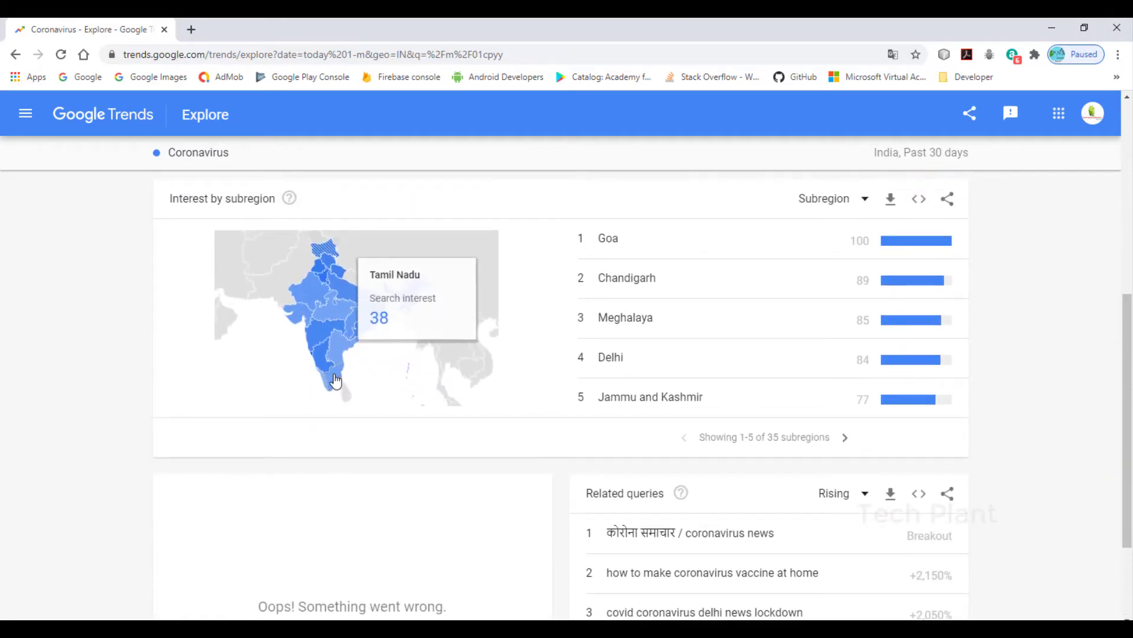
{"action": "scroll", "coordinate": [473, 455], "scroll_direction": "up", "scroll_amount": 1}
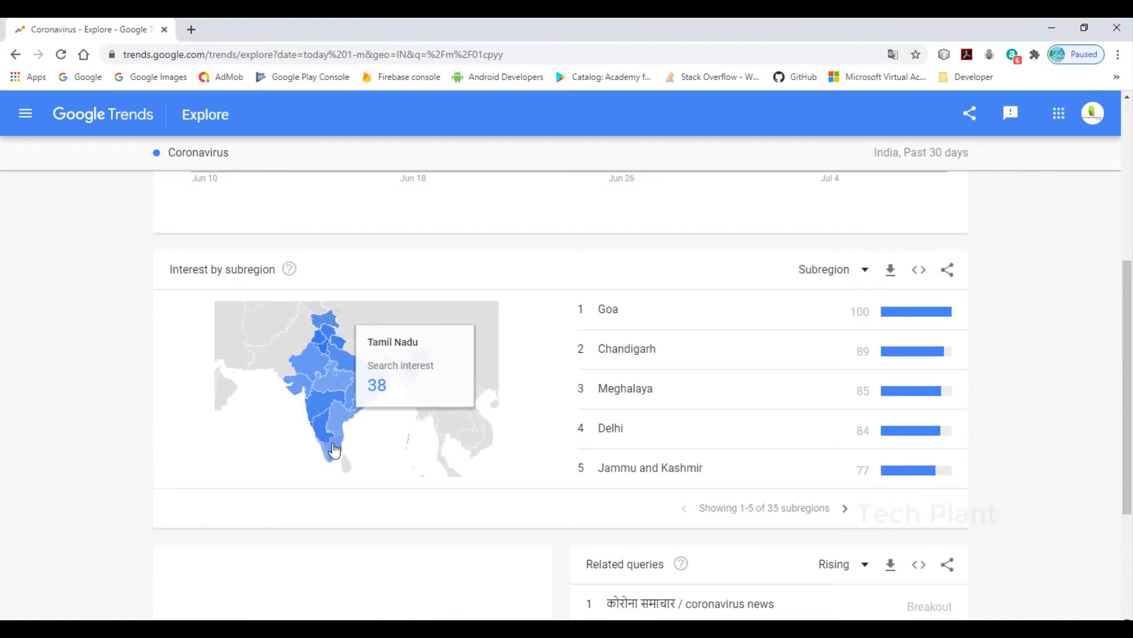
{"action": "scroll", "coordinate": [794, 511], "scroll_direction": "down", "scroll_amount": 3}
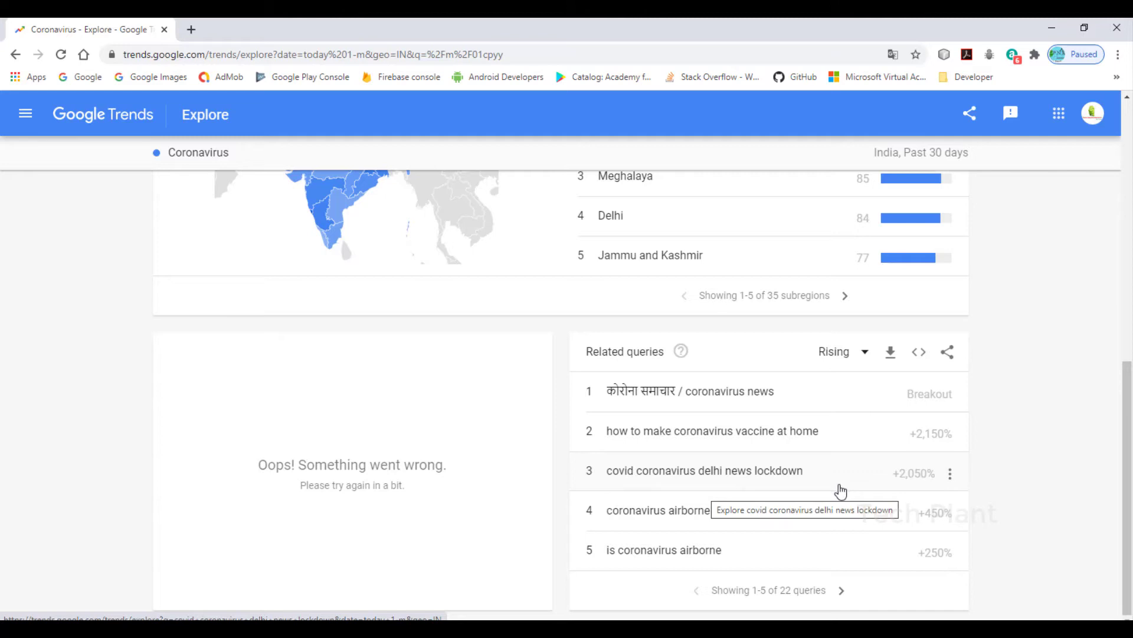
{"action": "scroll", "coordinate": [815, 490], "scroll_direction": "up", "scroll_amount": 10}
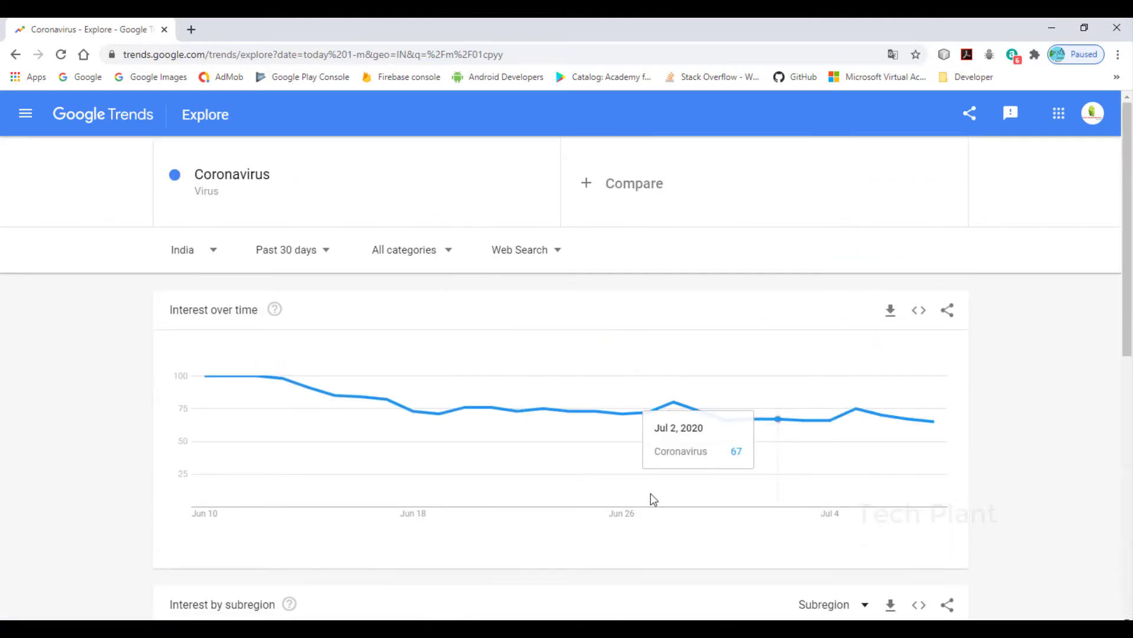
Step: Look through the category filter's options and choose All categories
{"action": "left_click", "coordinate": [413, 256]}
{"action": "scroll", "coordinate": [433, 369], "scroll_direction": "down", "scroll_amount": 3}
{"action": "scroll", "coordinate": [452, 384], "scroll_direction": "down", "scroll_amount": 1}
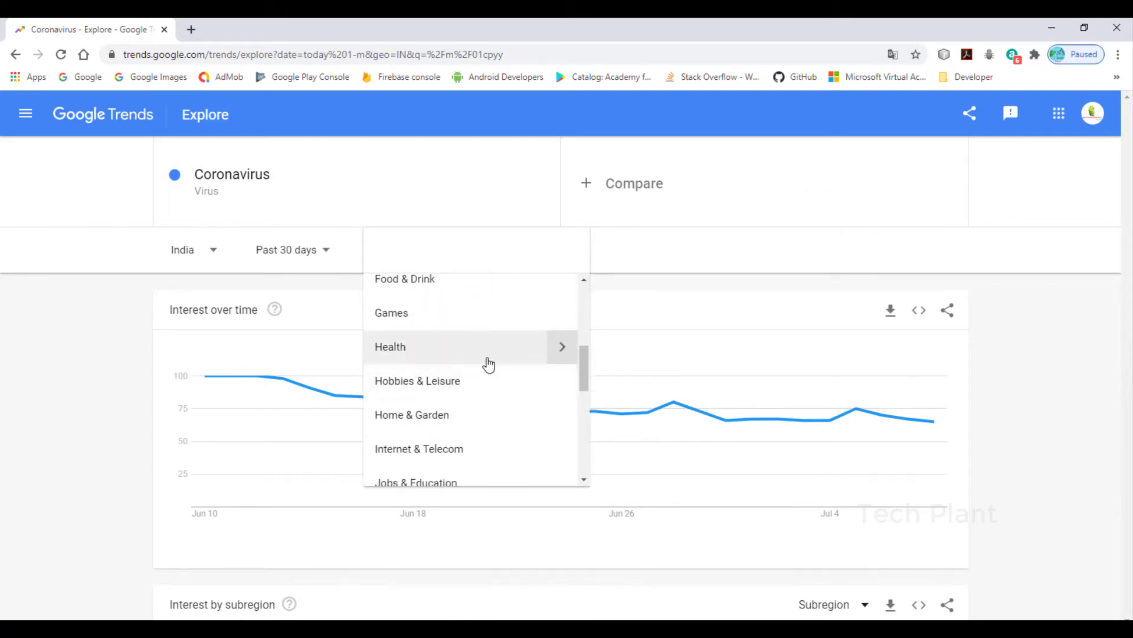
{"action": "scroll", "coordinate": [466, 416], "scroll_direction": "down", "scroll_amount": 4}
{"action": "scroll", "coordinate": [440, 405], "scroll_direction": "up", "scroll_amount": 8}
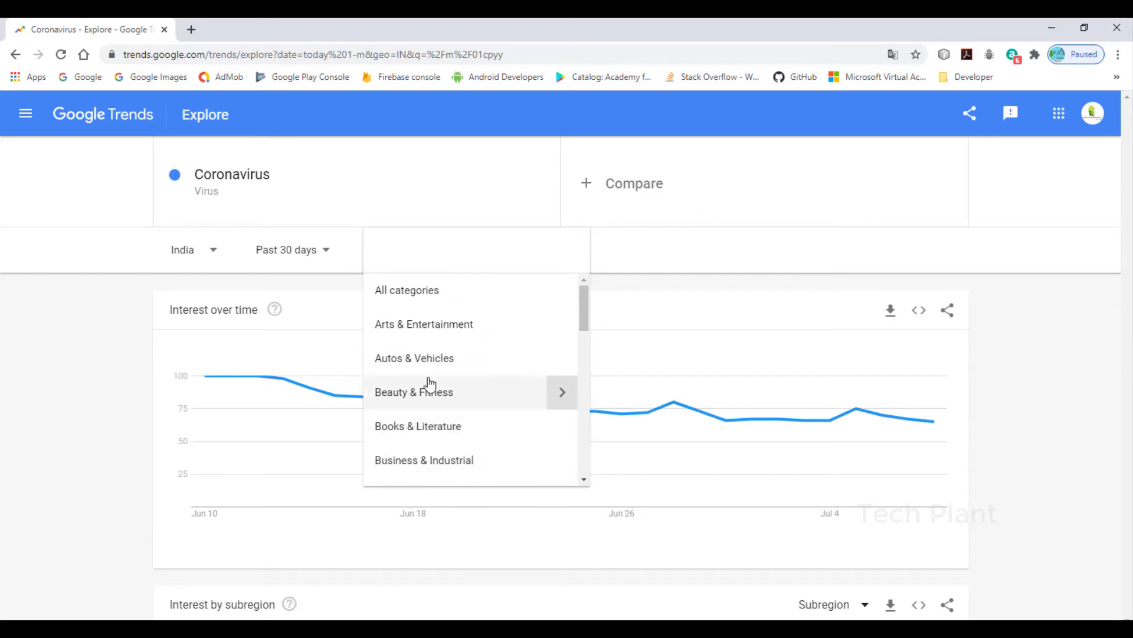
{"action": "left_click", "coordinate": [412, 300]}
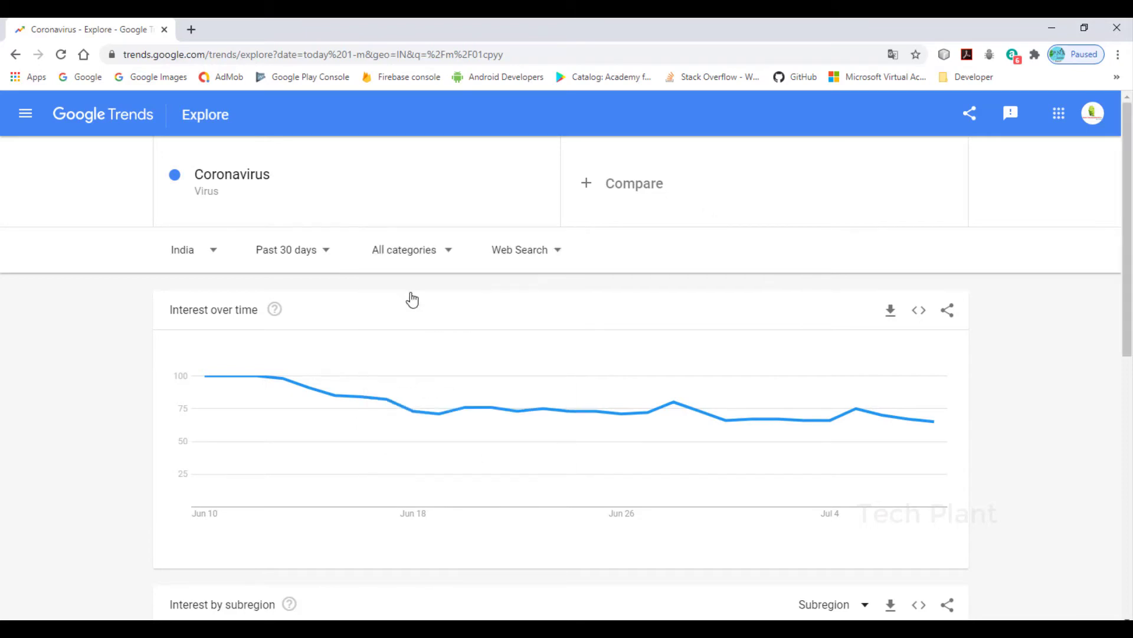
Step: View the Coronavirus trend for YouTube Search and return the search type to Web Search
{"action": "left_click", "coordinate": [544, 256]}
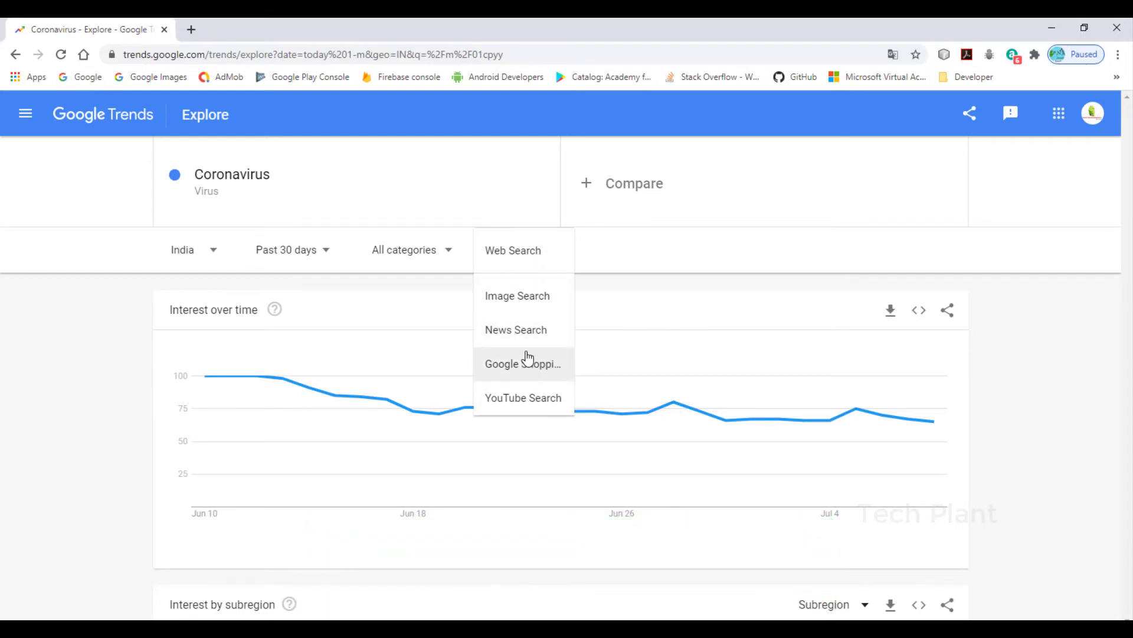
{"action": "left_click", "coordinate": [540, 410]}
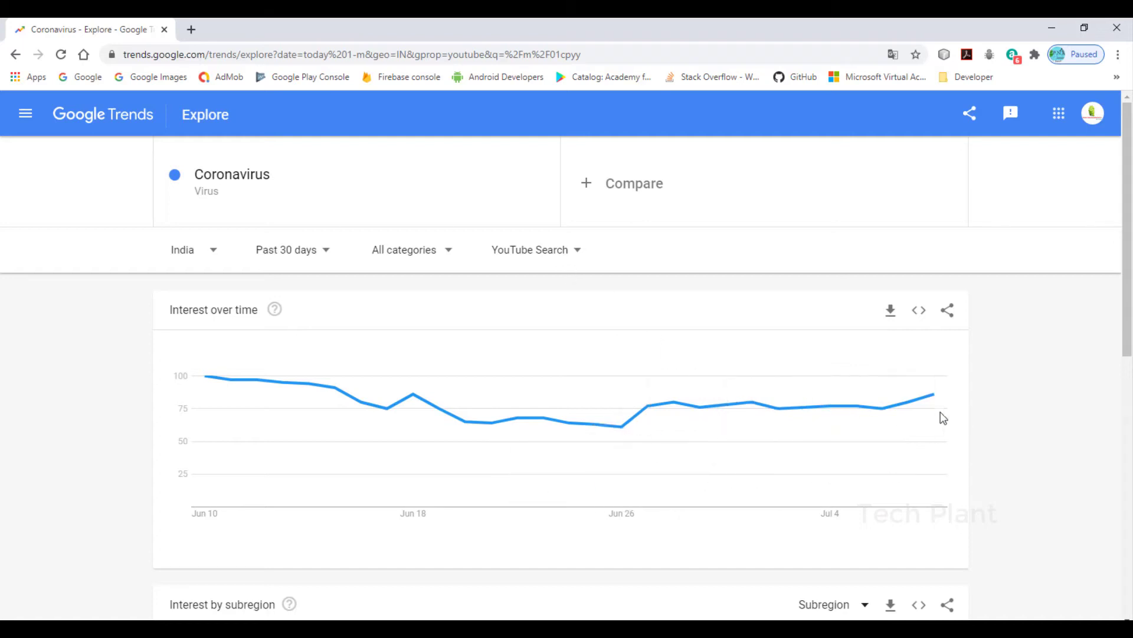
{"action": "left_click", "coordinate": [578, 253]}
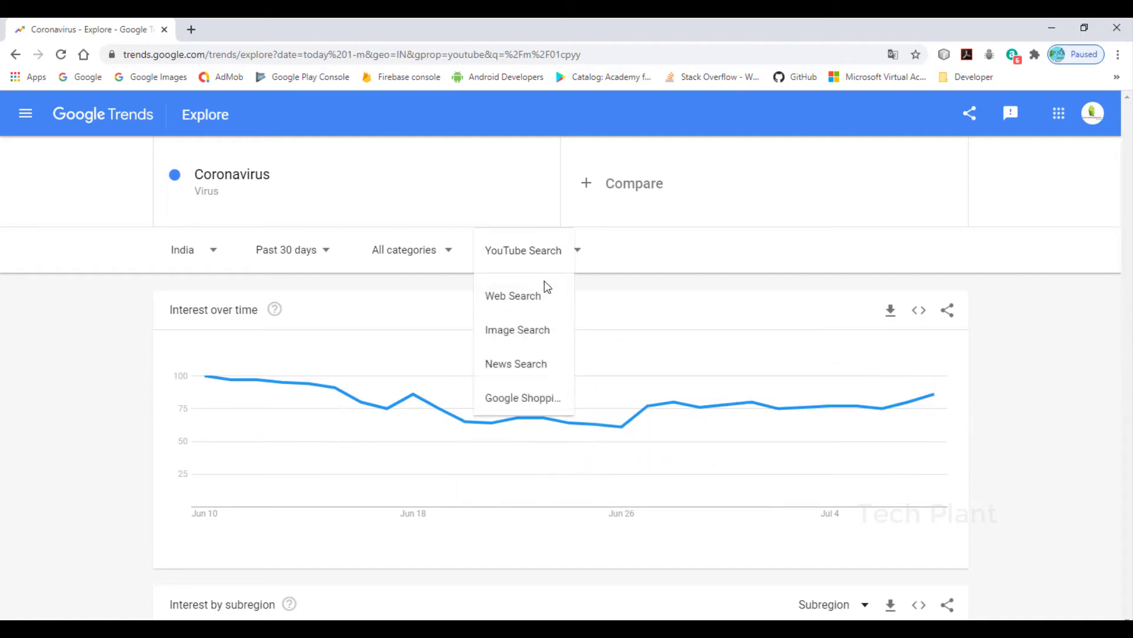
{"action": "left_click", "coordinate": [537, 298]}
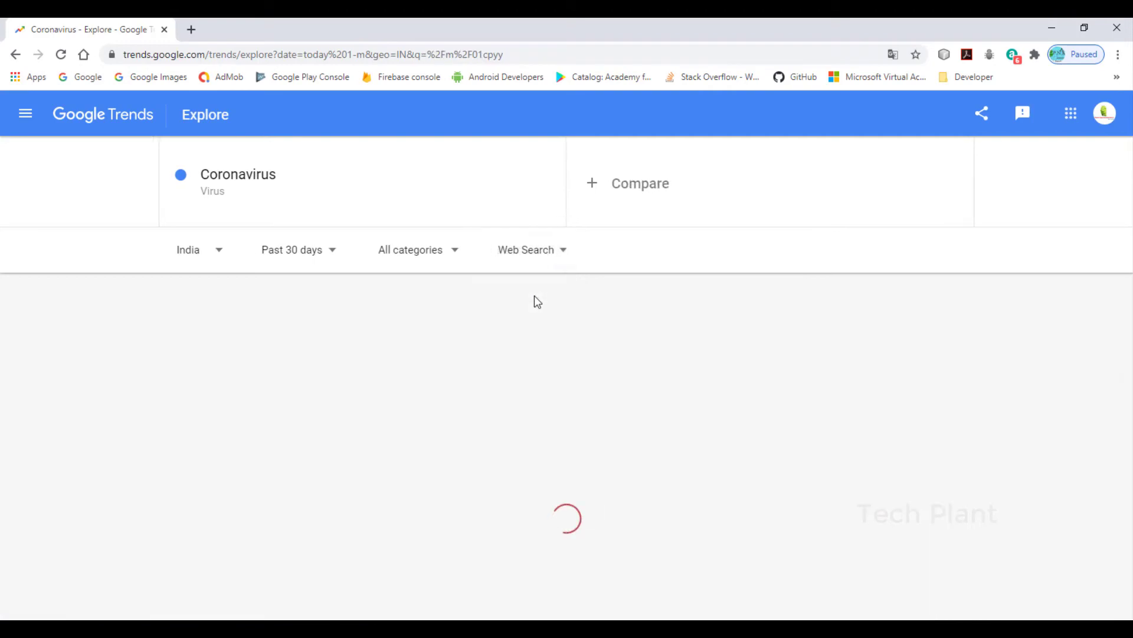
Step: Look over the Coronavirus subregions, related topics and queries, and explore the related topic Symptom
{"action": "scroll", "coordinate": [230, 310], "scroll_direction": "down", "scroll_amount": 10}
{"action": "scroll", "coordinate": [395, 402], "scroll_direction": "up", "scroll_amount": 6}
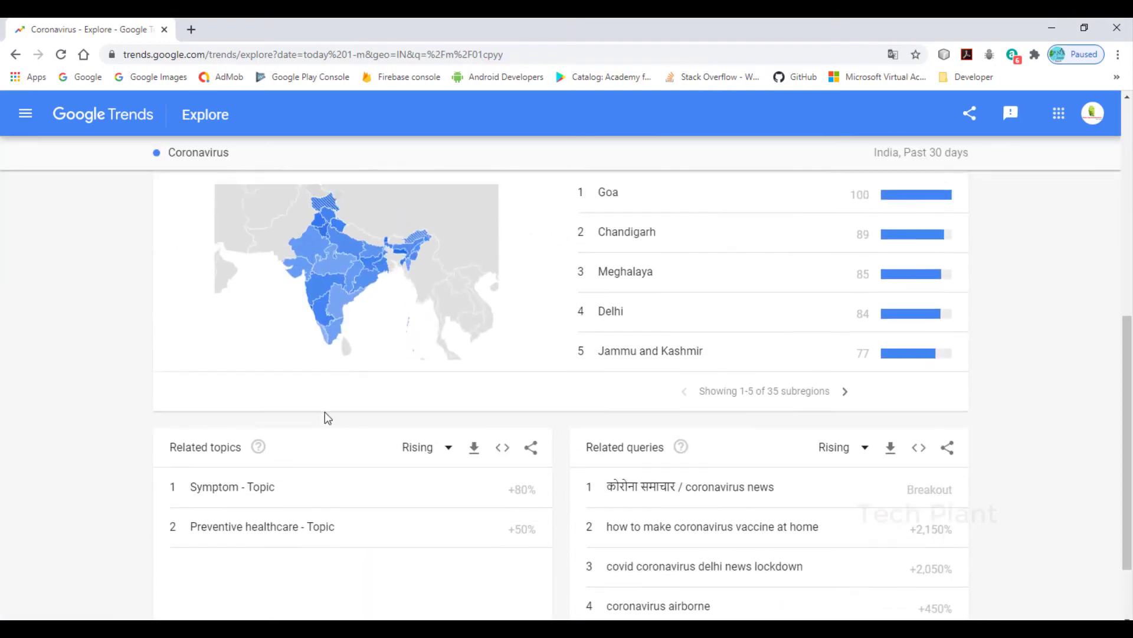
{"action": "scroll", "coordinate": [329, 416], "scroll_direction": "down", "scroll_amount": 6}
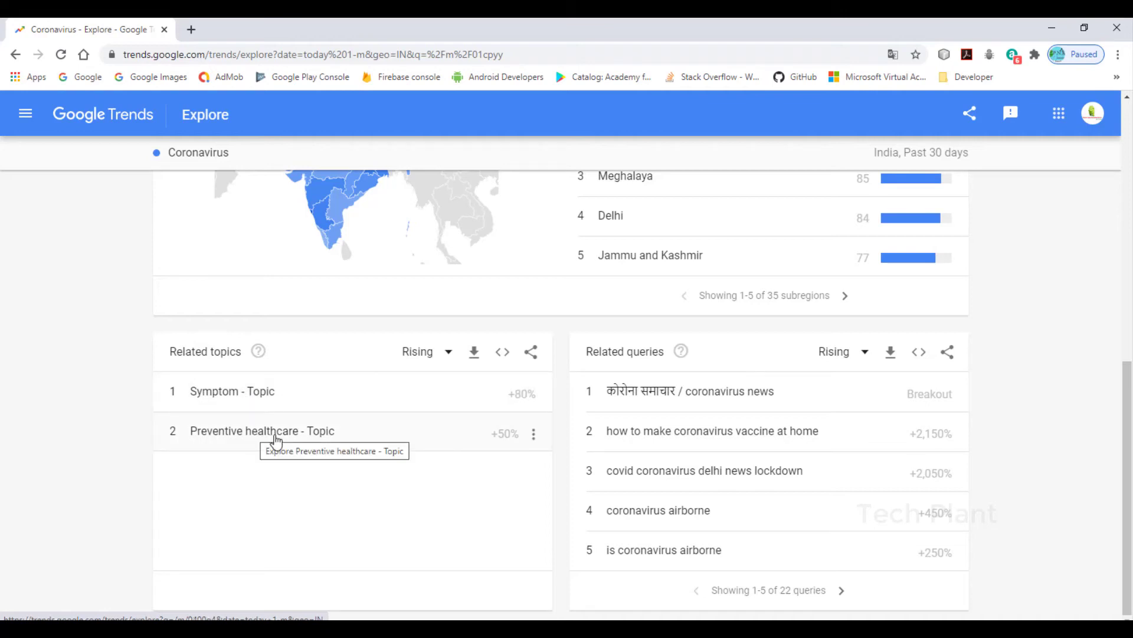
{"action": "left_click", "coordinate": [213, 392]}
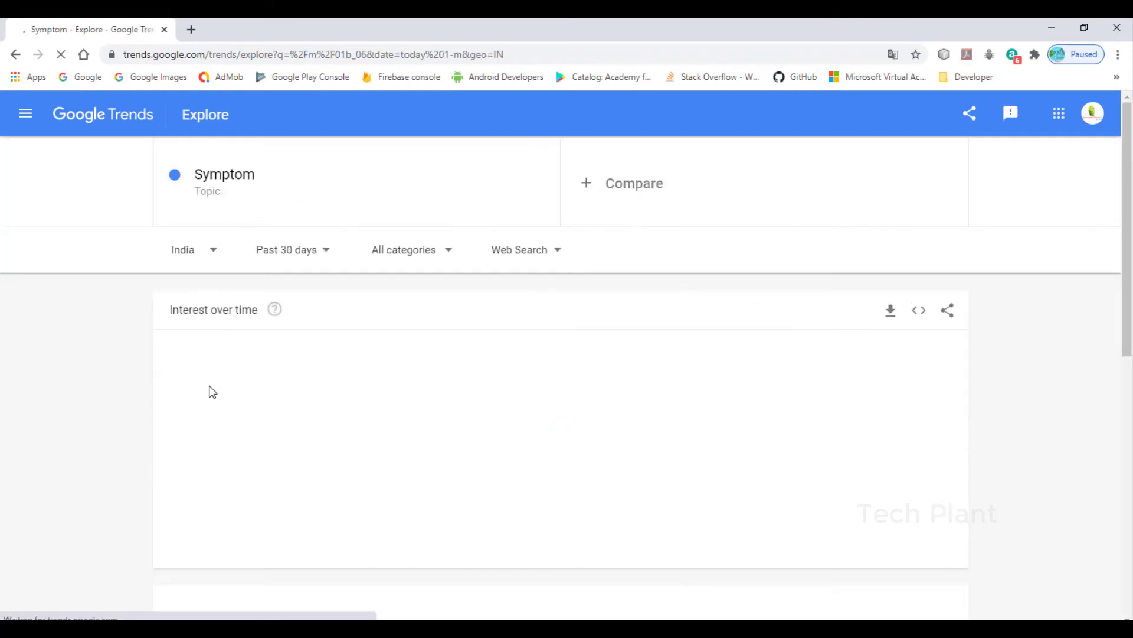
Step: Examine the Symptom topic's related topics, interest over time and subregion interest including Tamil Nadu, and return to the Coronavirus trend
{"action": "scroll", "coordinate": [354, 403], "scroll_direction": "down", "scroll_amount": 10}
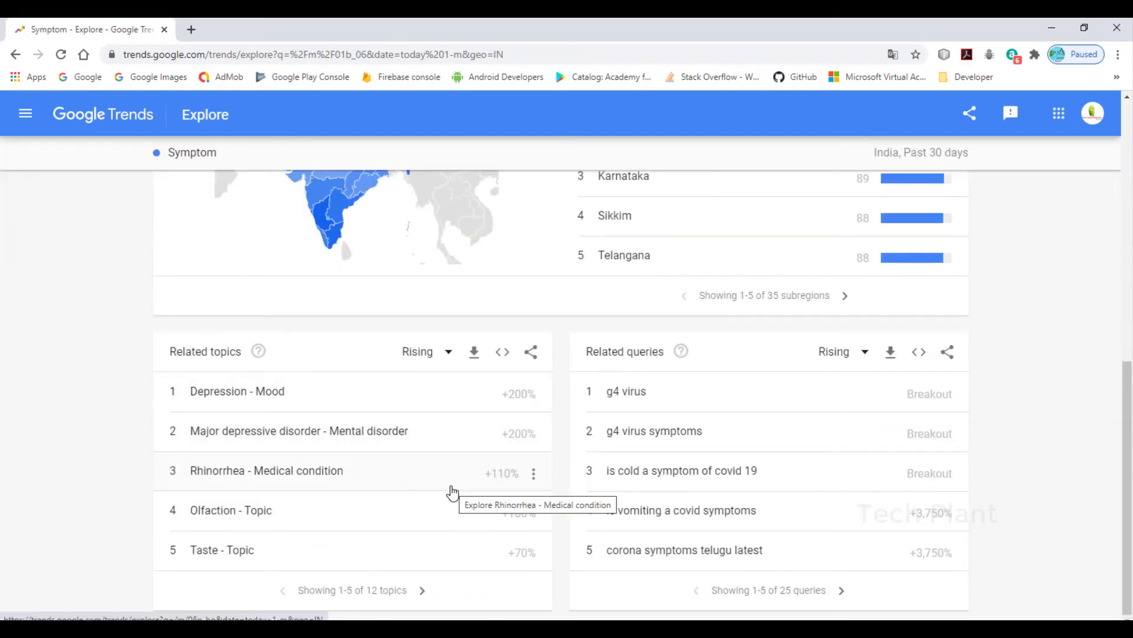
{"action": "scroll", "coordinate": [455, 489], "scroll_direction": "up", "scroll_amount": 4}
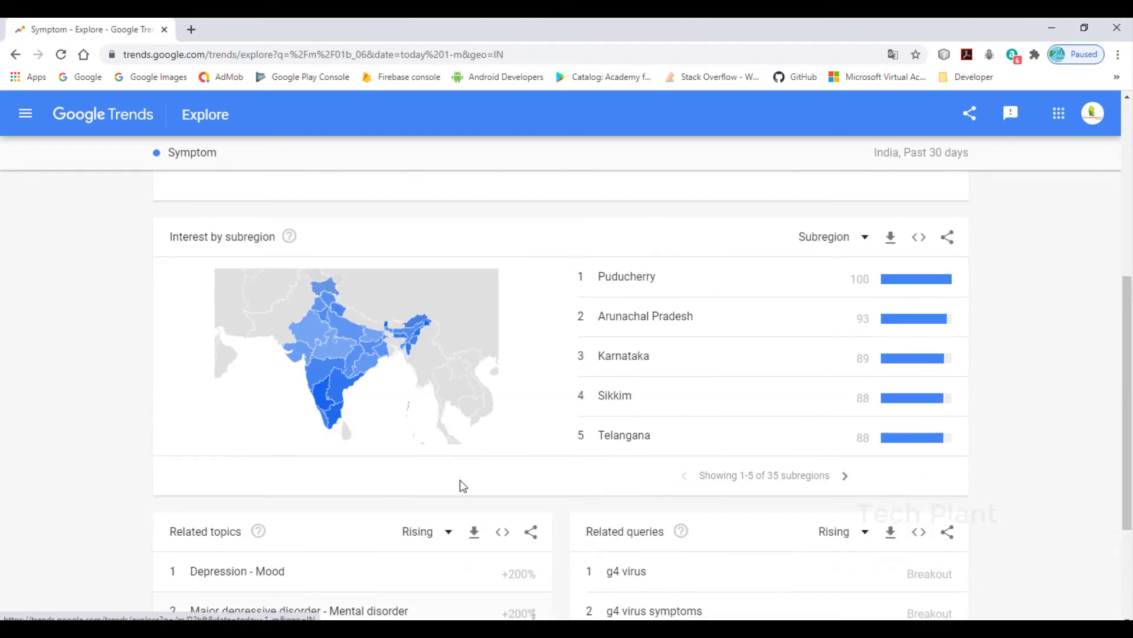
{"action": "scroll", "coordinate": [463, 486], "scroll_direction": "down", "scroll_amount": 4}
{"action": "scroll", "coordinate": [354, 437], "scroll_direction": "up", "scroll_amount": 2}
{"action": "scroll", "coordinate": [277, 429], "scroll_direction": "up", "scroll_amount": 4}
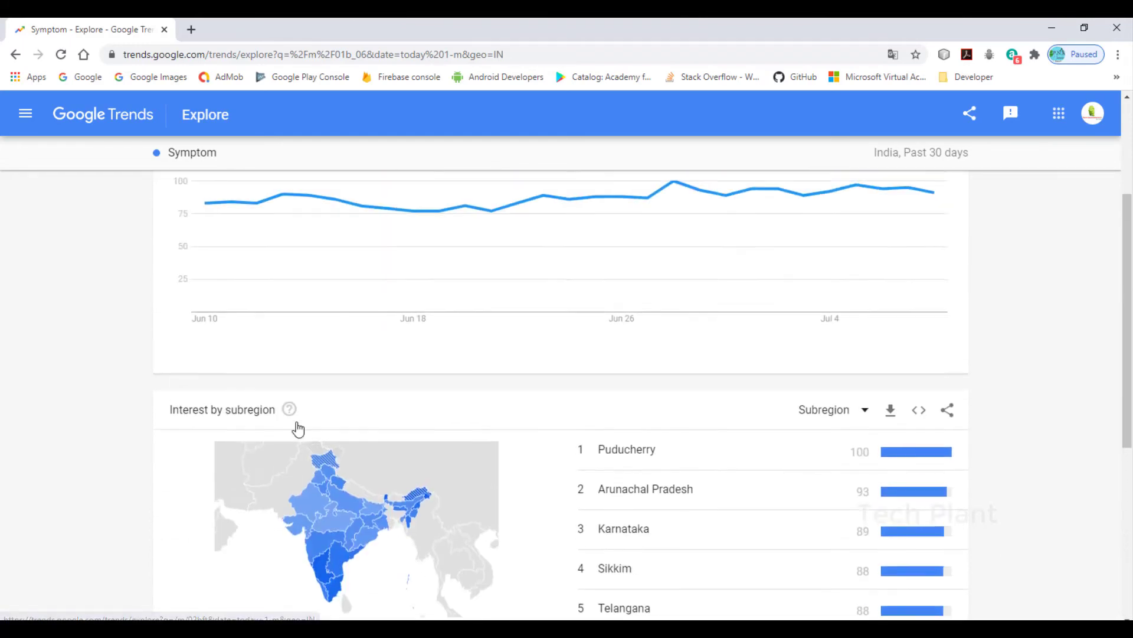
{"action": "scroll", "coordinate": [587, 468], "scroll_direction": "down", "scroll_amount": 2}
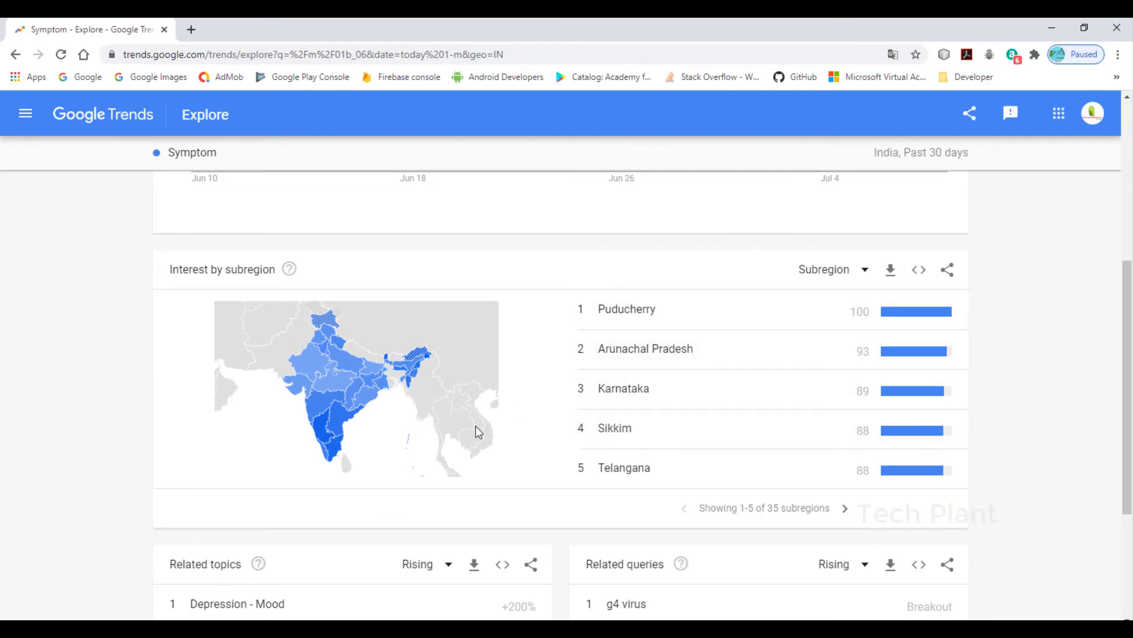
{"action": "mouse_move", "coordinate": [335, 455]}
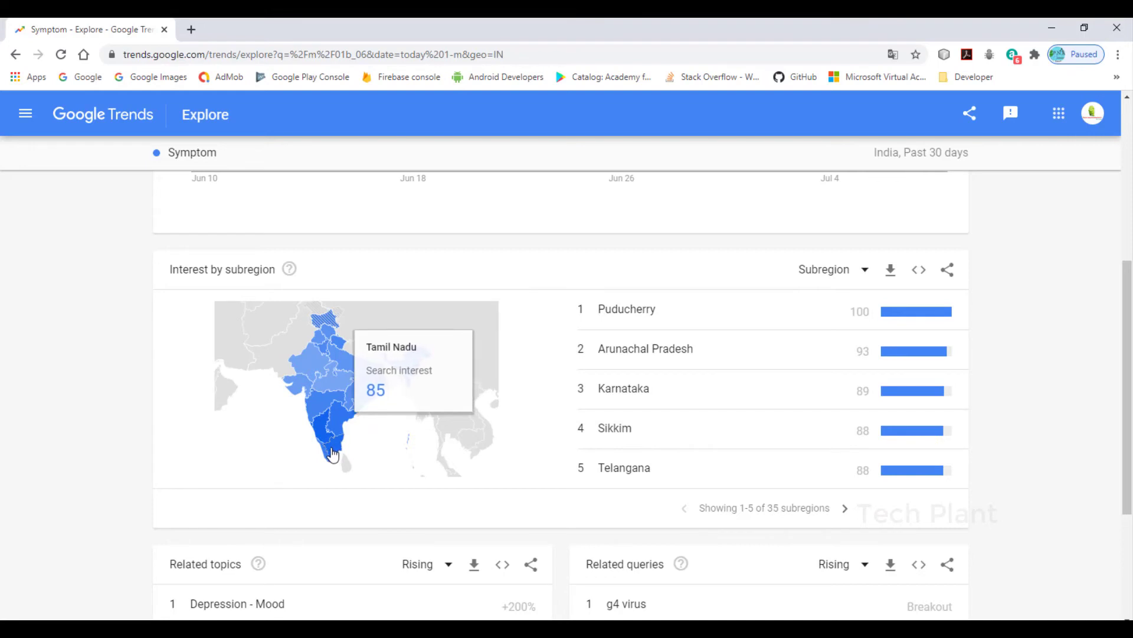
{"action": "scroll", "coordinate": [333, 454], "scroll_direction": "up", "scroll_amount": 6}
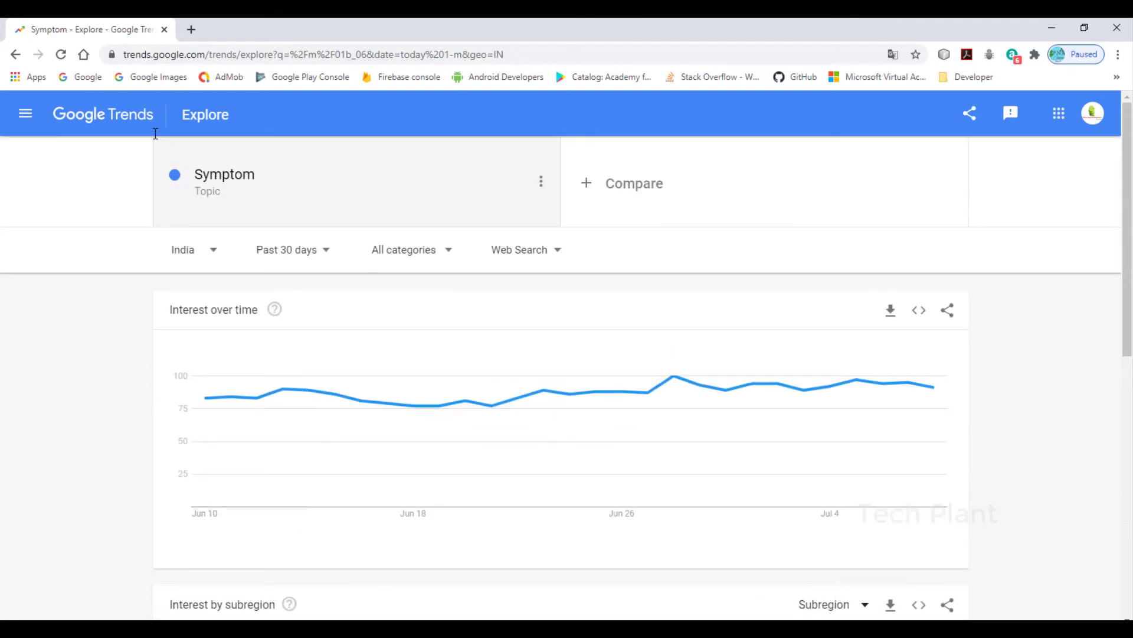
{"action": "left_click", "coordinate": [4, 58]}
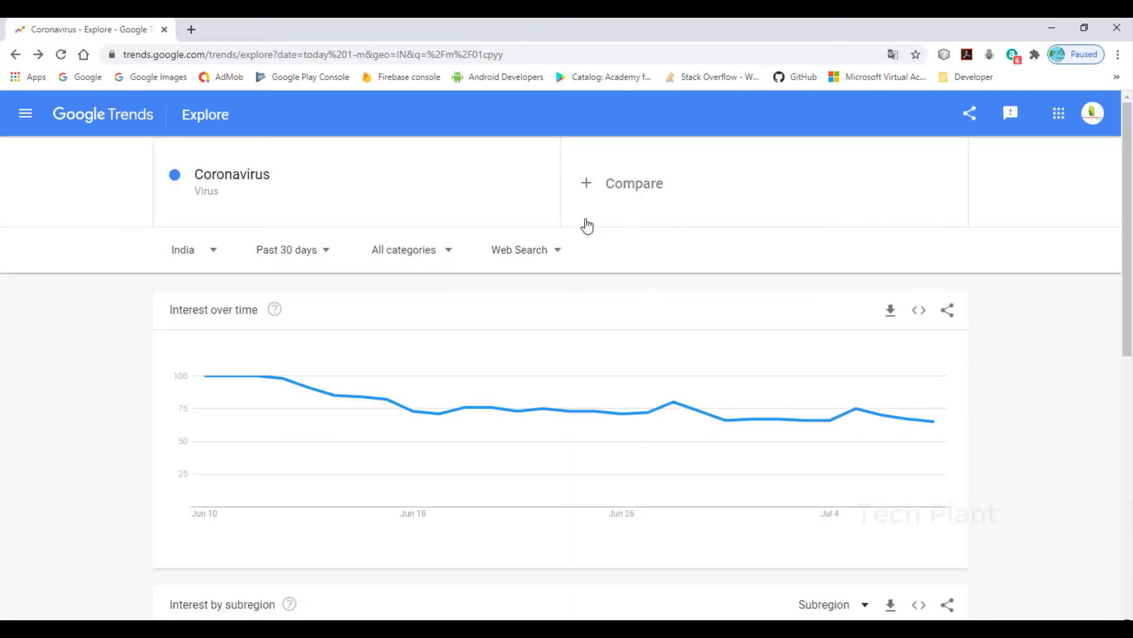
Step: Add the search term "flu" as a comparison with Coronavirus
{"action": "left_click", "coordinate": [644, 183]}
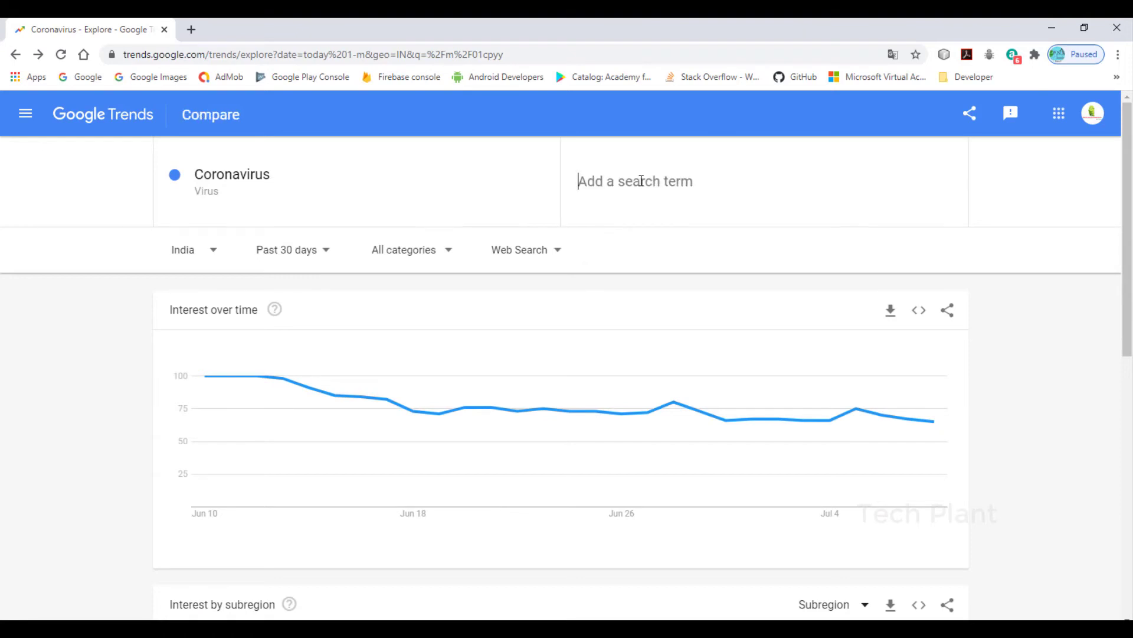
{"action": "left_click", "coordinate": [308, 210]}
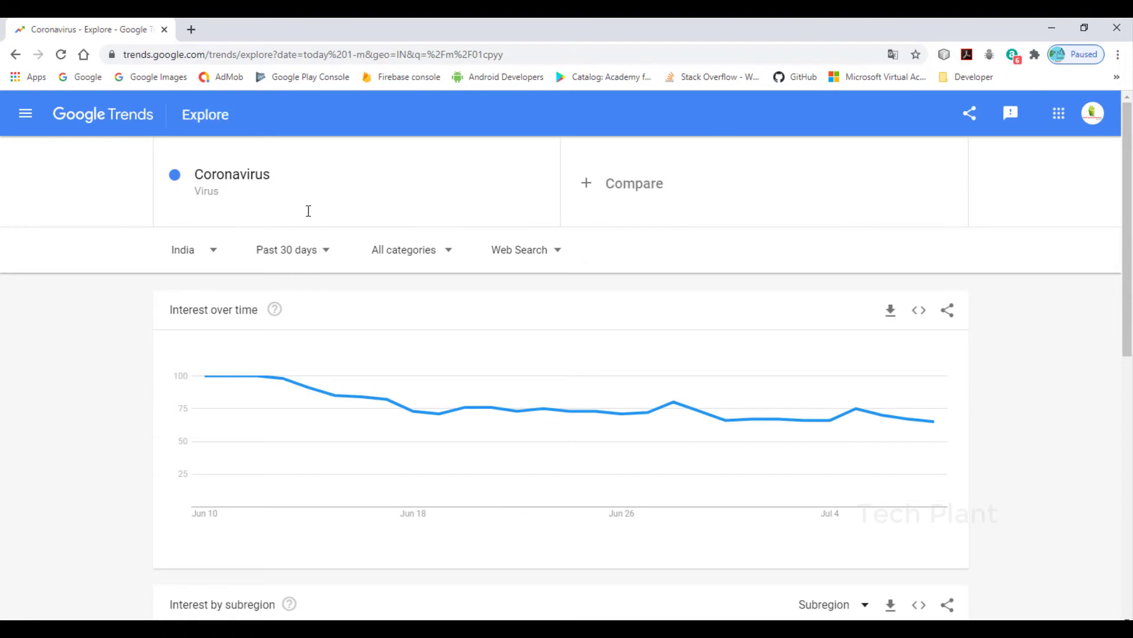
{"action": "left_click", "coordinate": [702, 179]}
{"action": "type", "text": "flu"}
{"action": "key", "text": "Return"}
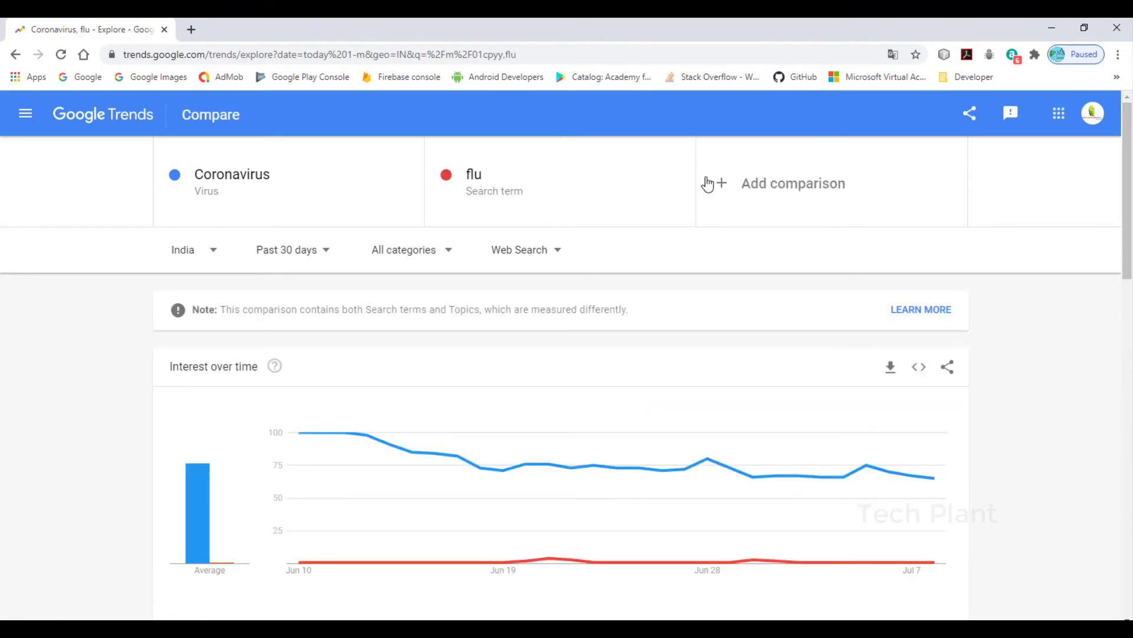
Step: Look over the Coronavirus and flu comparison and add the disease topic Dengue fever to it
{"action": "scroll", "coordinate": [677, 356], "scroll_direction": "down", "scroll_amount": 5}
{"action": "scroll", "coordinate": [460, 414], "scroll_direction": "down", "scroll_amount": 1}
{"action": "scroll", "coordinate": [443, 430], "scroll_direction": "up", "scroll_amount": 1}
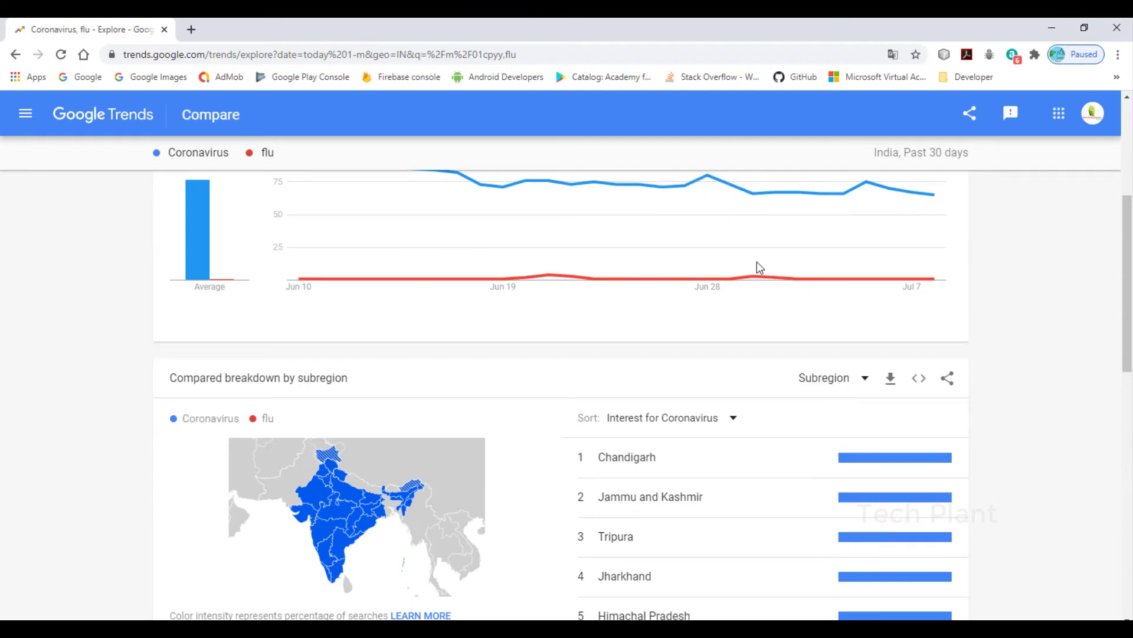
{"action": "scroll", "coordinate": [782, 275], "scroll_direction": "up", "scroll_amount": 5}
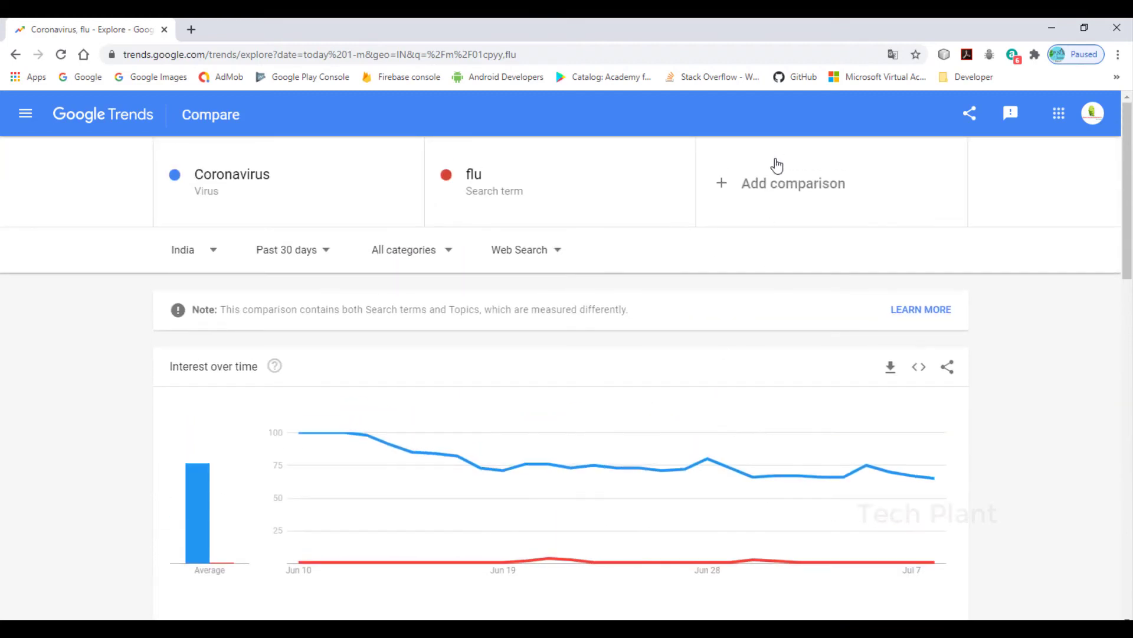
{"action": "left_click", "coordinate": [777, 160]}
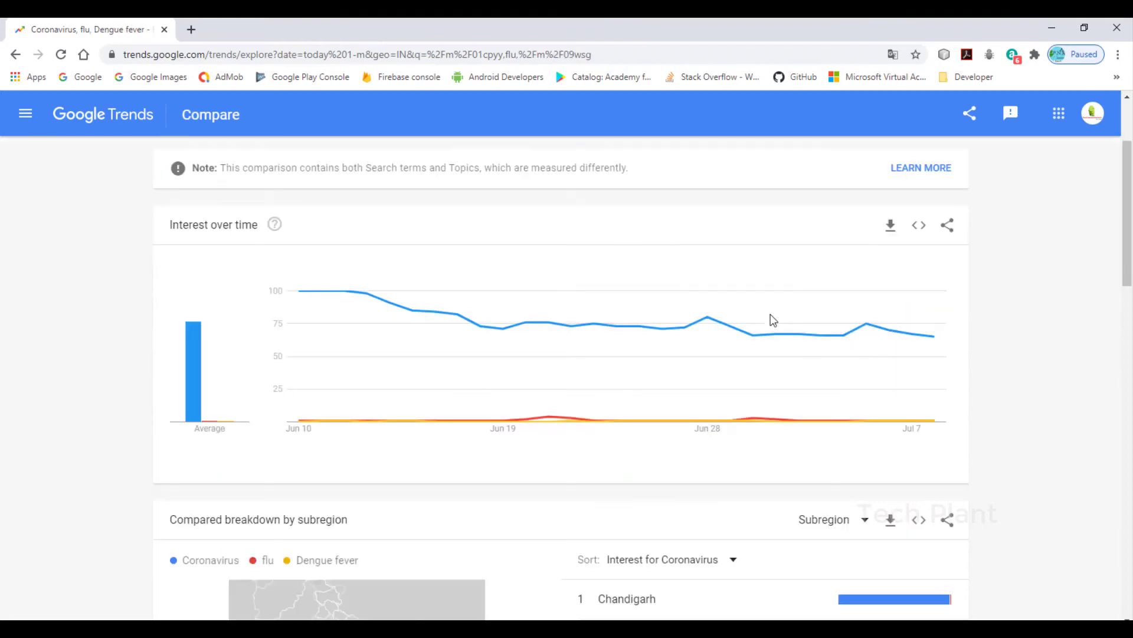
Step: Examine the three-way comparison's interest over time, the flu subregions and related queries, and the Dengue fever section
{"action": "scroll", "coordinate": [536, 326], "scroll_direction": "down", "scroll_amount": 4}
{"action": "scroll", "coordinate": [372, 322], "scroll_direction": "up", "scroll_amount": 3}
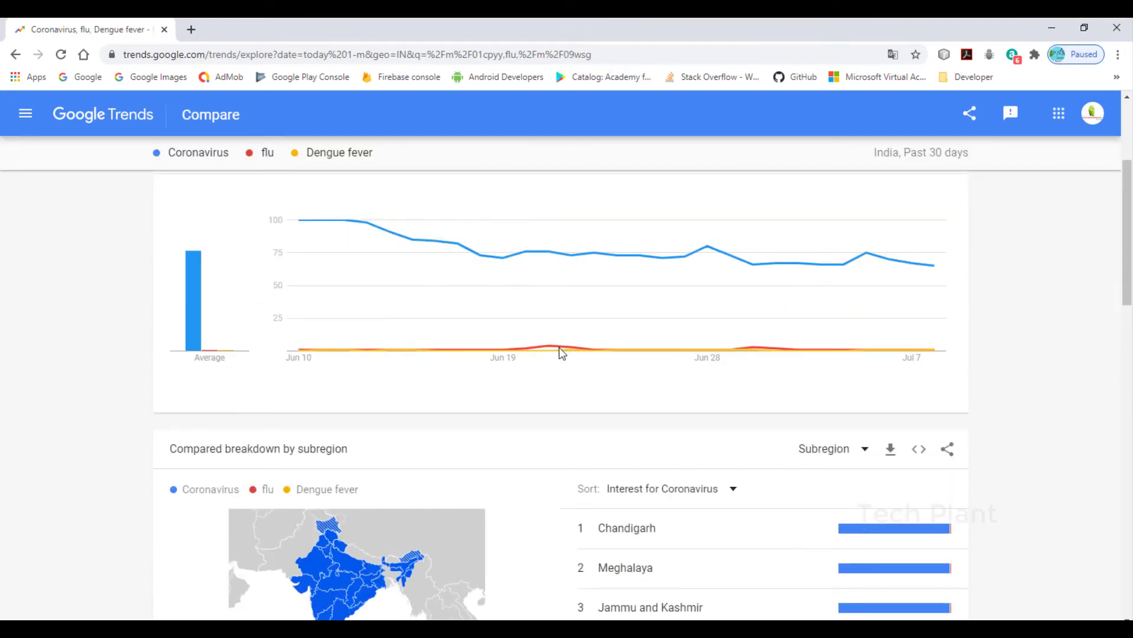
{"action": "mouse_move", "coordinate": [567, 353]}
{"action": "scroll", "coordinate": [838, 417], "scroll_direction": "down", "scroll_amount": 15}
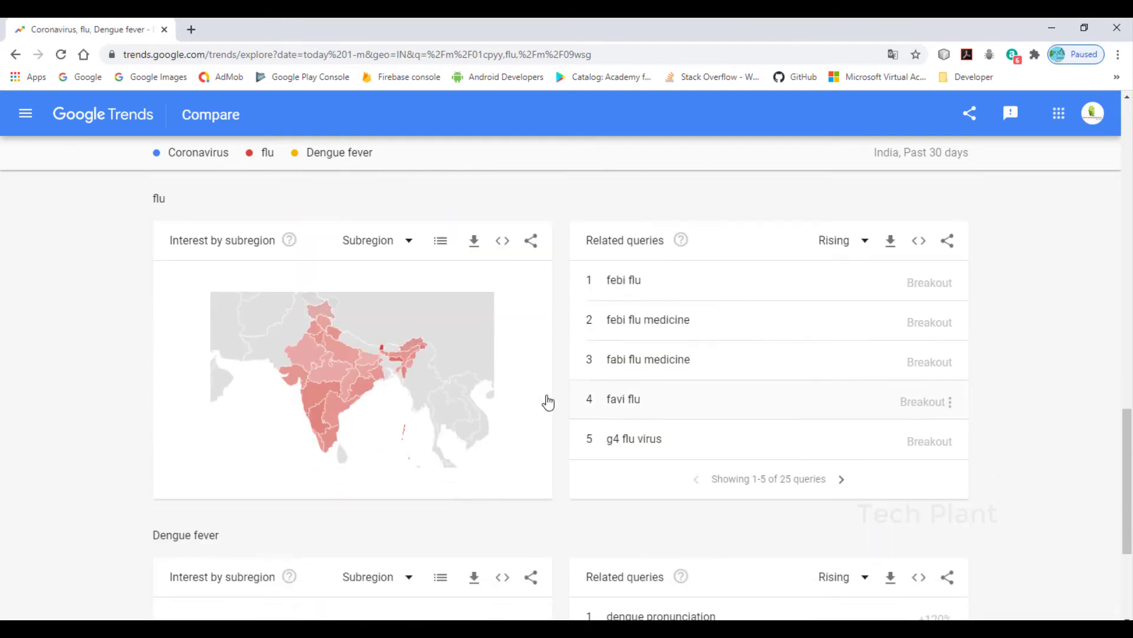
{"action": "scroll", "coordinate": [232, 319], "scroll_direction": "down", "scroll_amount": 4}
{"action": "mouse_move", "coordinate": [321, 533]}
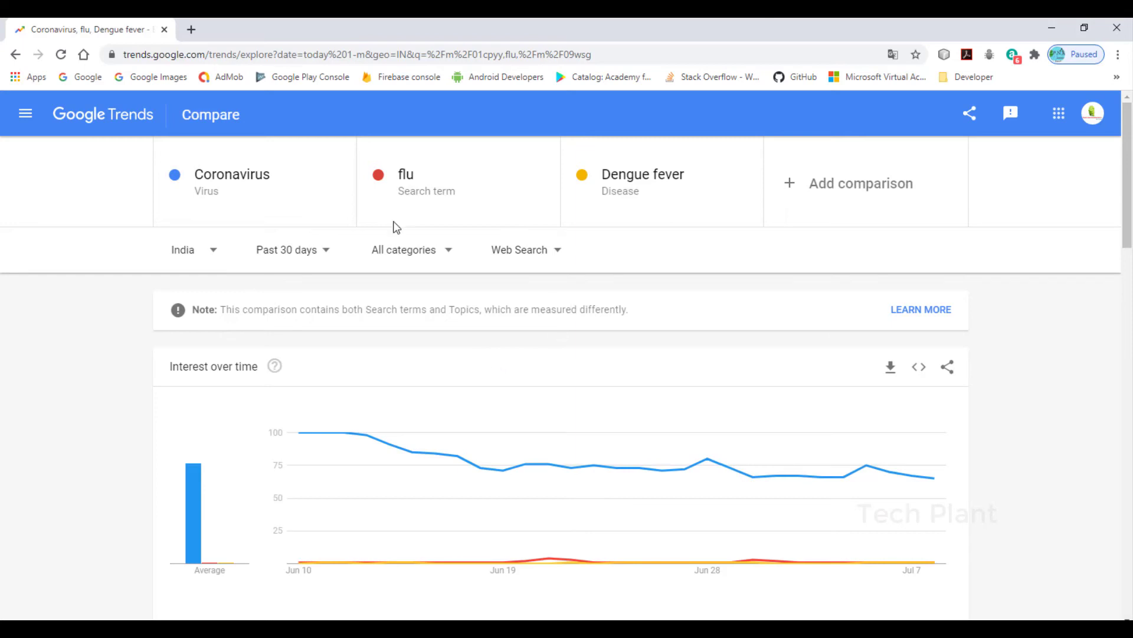
Step: Return to the Google Trends home page and set its region to India
{"action": "left_click", "coordinate": [338, 178]}
{"action": "left_click", "coordinate": [86, 114]}
{"action": "left_click", "coordinate": [86, 118]}
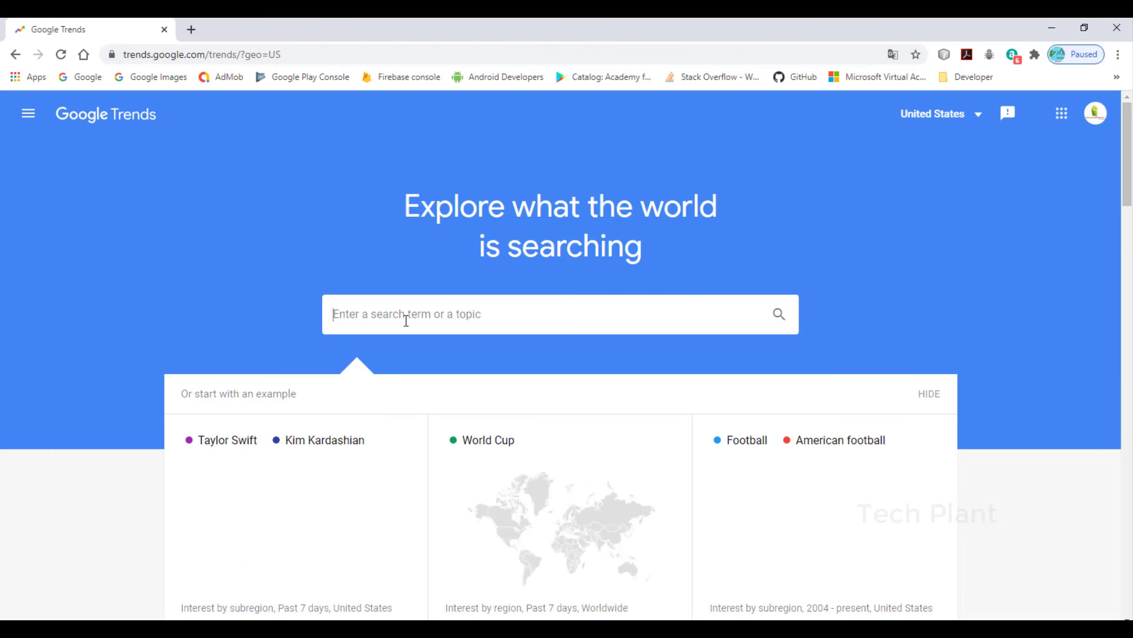
{"action": "left_click", "coordinate": [941, 114]}
{"action": "left_click", "coordinate": [980, 248]}
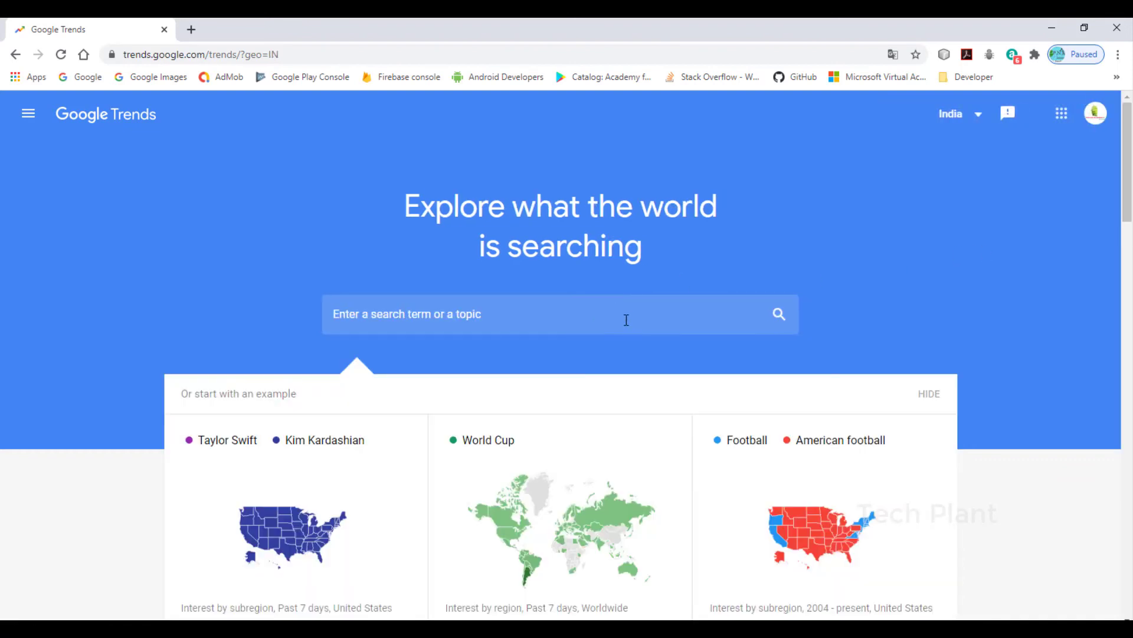
Step: Explore the search term "unacademy"
{"action": "left_click", "coordinate": [606, 318]}
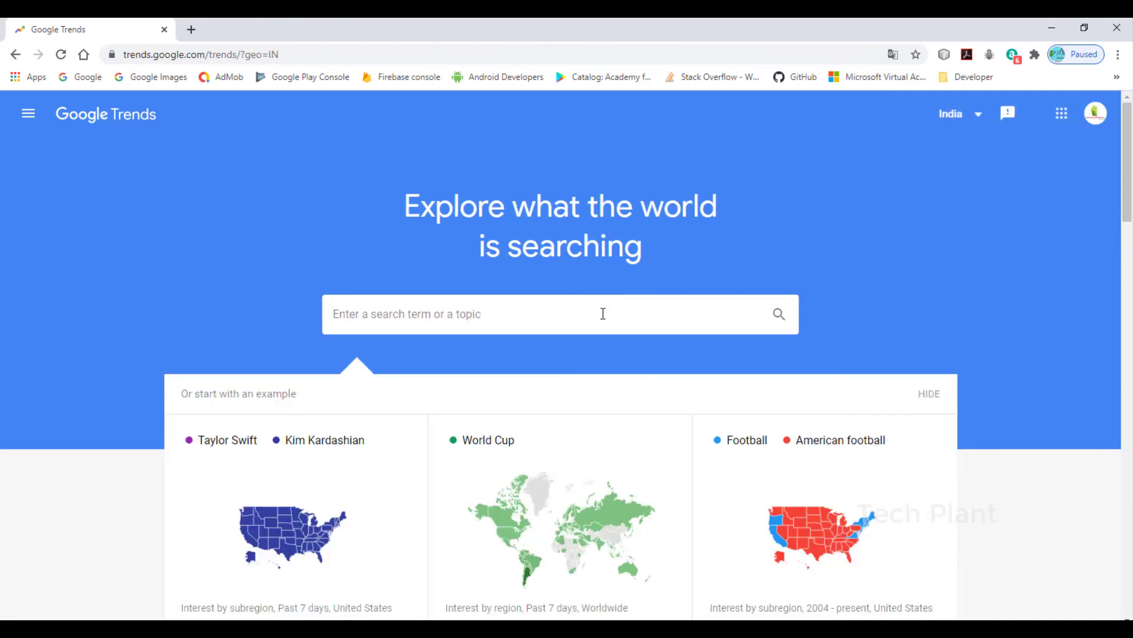
{"action": "type", "text": "unacademy"}
{"action": "key", "text": "Return"}
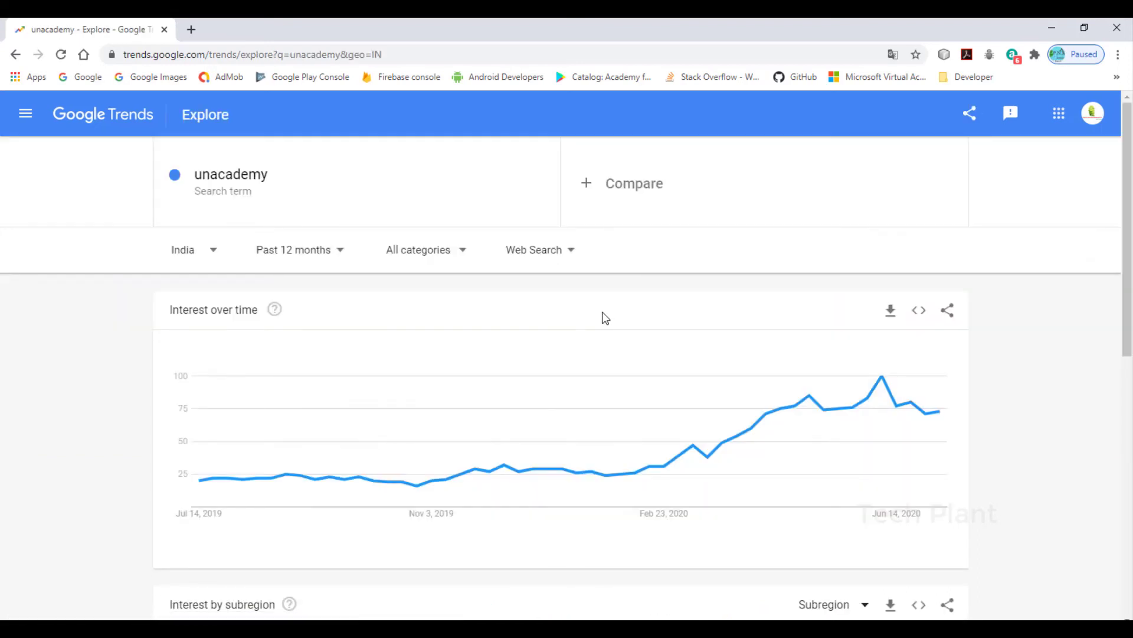
Step: Add the suggested search term gradeup as a comparison with unacademy
{"action": "left_click", "coordinate": [632, 185]}
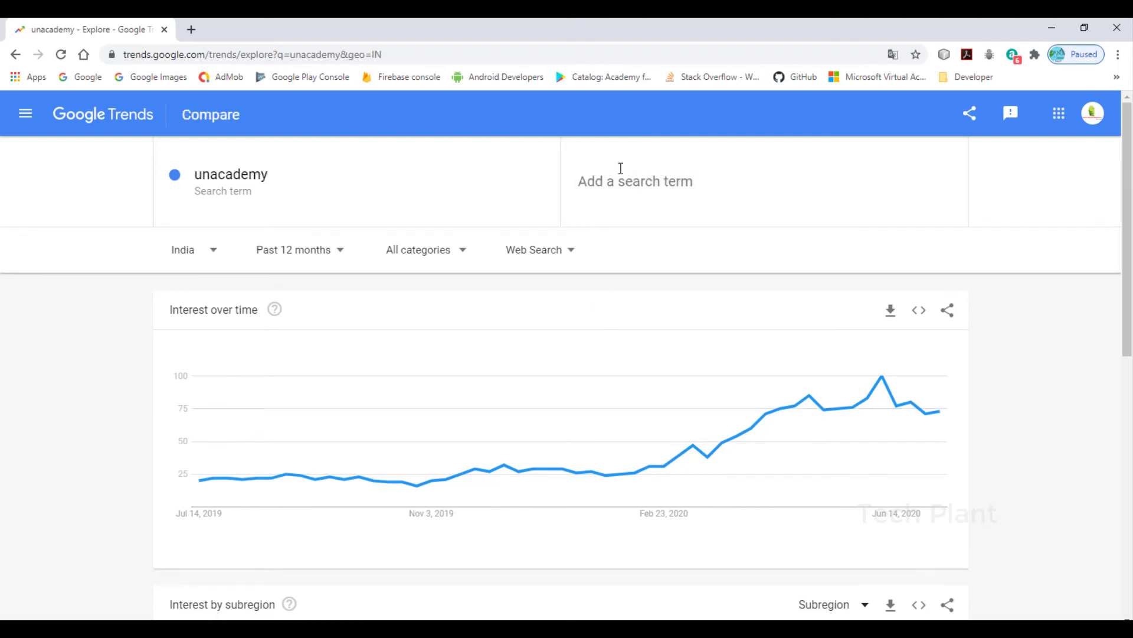
{"action": "type", "text": "gr"}
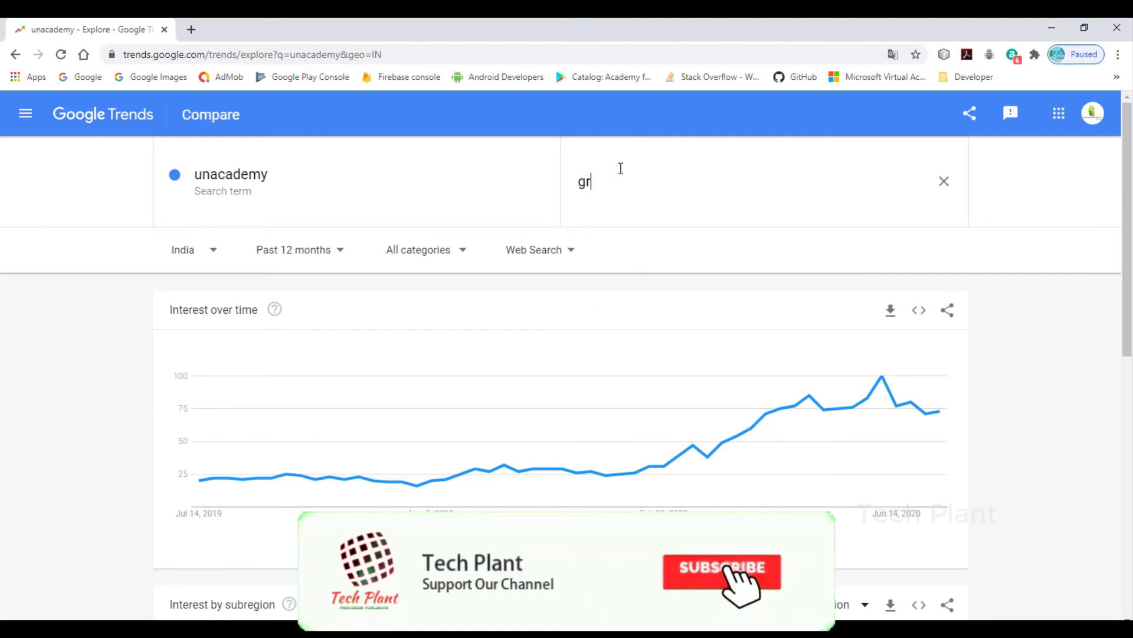
{"action": "left_click", "coordinate": [584, 273]}
Step: Set the third comparison term to the suggested search term race academy
{"action": "left_click", "coordinate": [767, 183]}
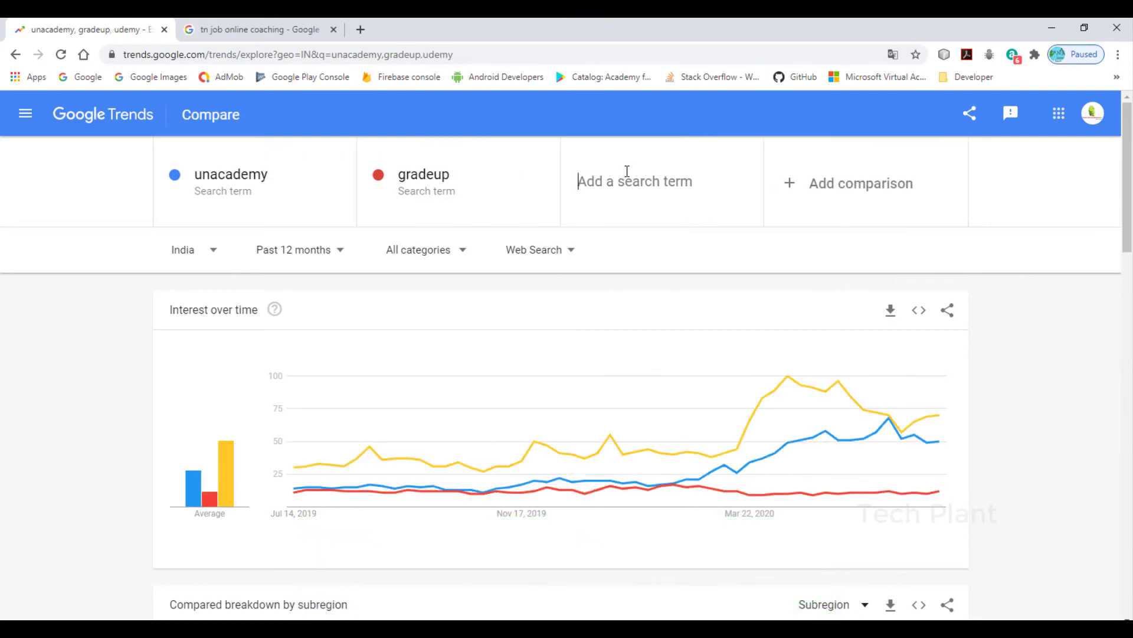
{"action": "type", "text": "rac"}
{"action": "left_click", "coordinate": [629, 261]}
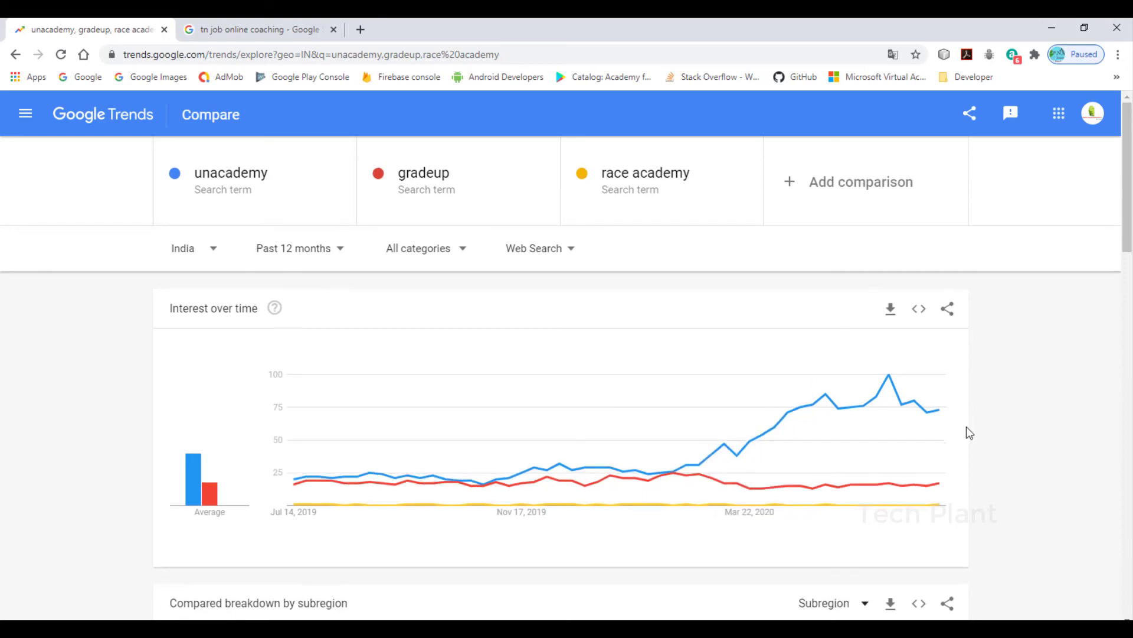
Step: Examine how unacademy, gradeup and race academy compare over time and by subregion on the map, including Punjab and Andhra Pradesh
{"action": "scroll", "coordinate": [966, 430], "scroll_direction": "down", "scroll_amount": 10}
{"action": "scroll", "coordinate": [966, 437], "scroll_direction": "up", "scroll_amount": 9}
{"action": "scroll", "coordinate": [540, 390], "scroll_direction": "up", "scroll_amount": 1}
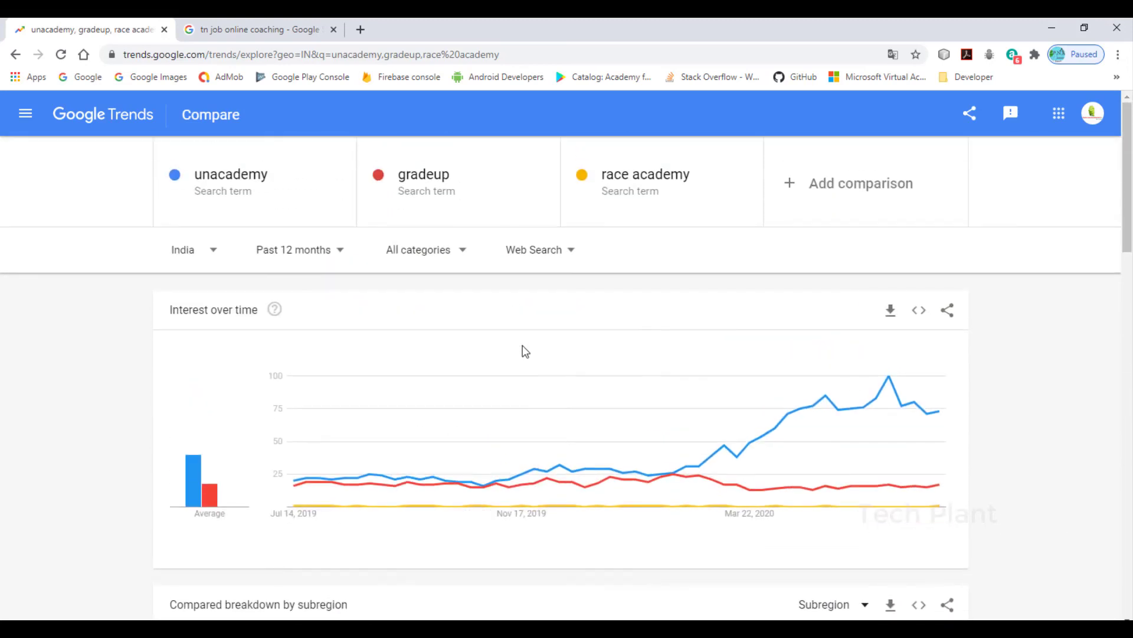
{"action": "scroll", "coordinate": [460, 296], "scroll_direction": "down", "scroll_amount": 6}
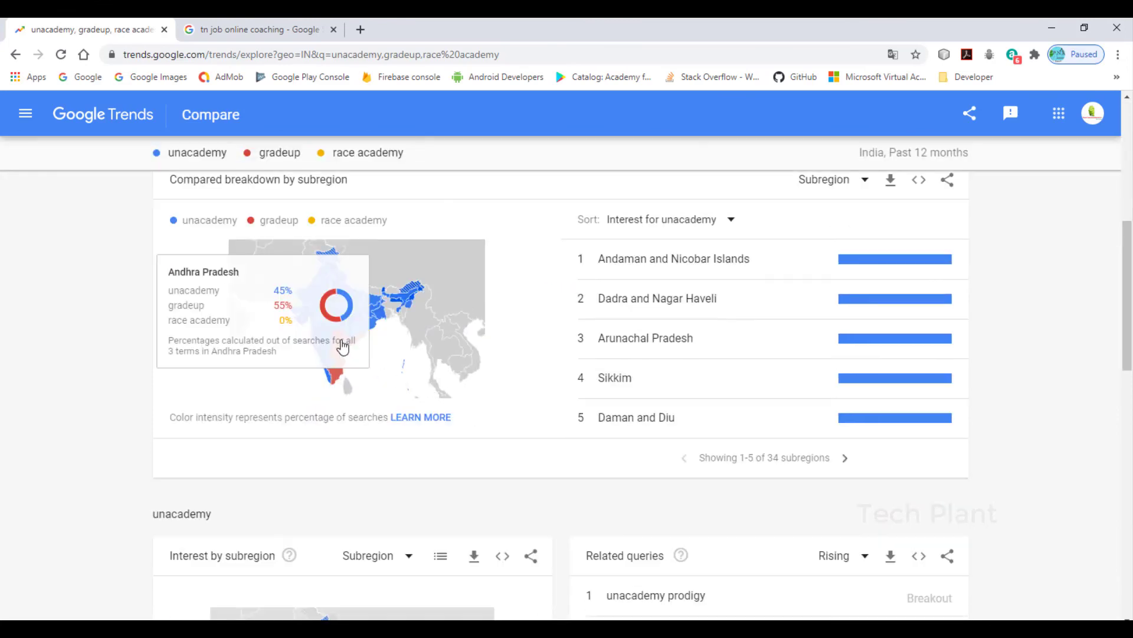
{"action": "mouse_move", "coordinate": [325, 274]}
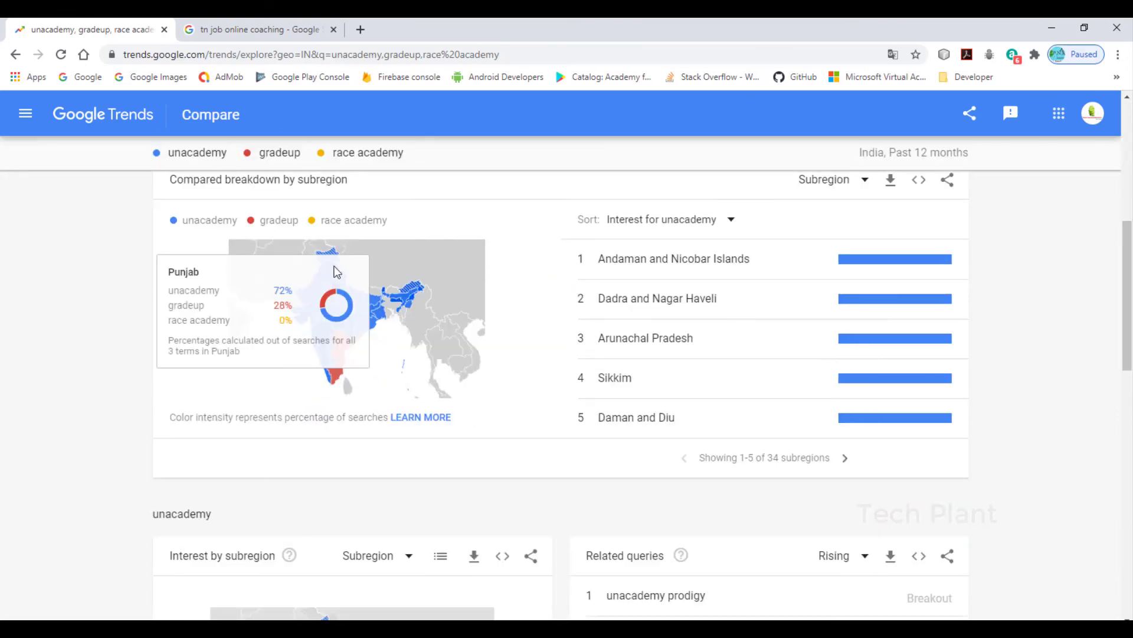
{"action": "mouse_move", "coordinate": [319, 339]}
{"action": "mouse_move", "coordinate": [329, 312]}
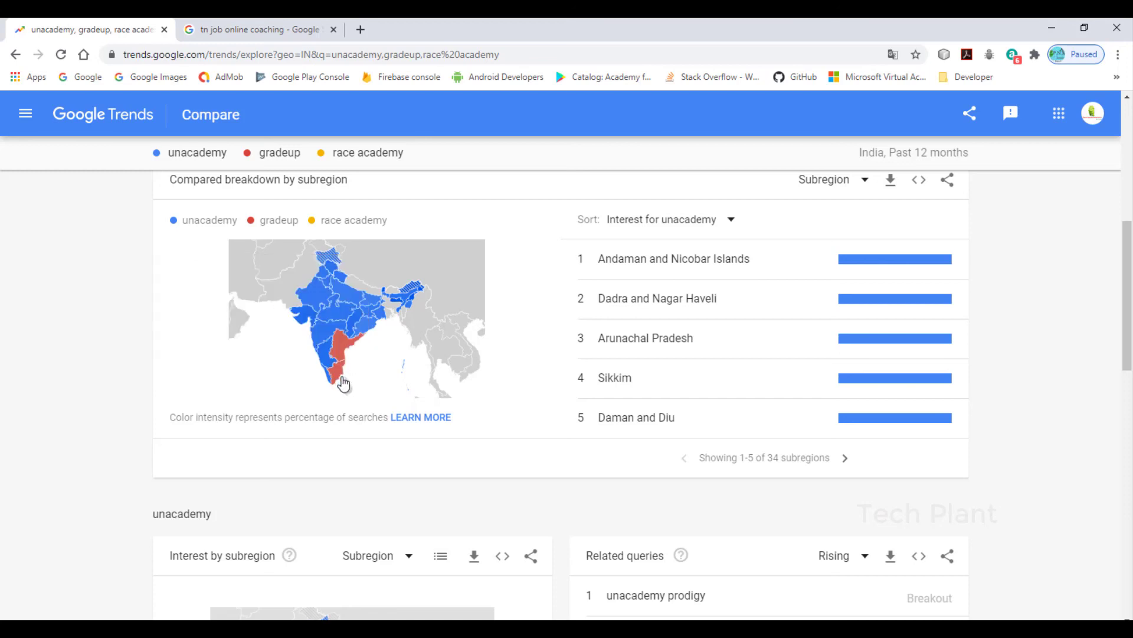
{"action": "mouse_move", "coordinate": [343, 381]}
Step: Review the per-term subregion maps and related queries down to race academy, and the interest over time for Nov 17–23, 2019
{"action": "scroll", "coordinate": [570, 511], "scroll_direction": "down", "scroll_amount": 3}
{"action": "scroll", "coordinate": [572, 511], "scroll_direction": "down", "scroll_amount": 12}
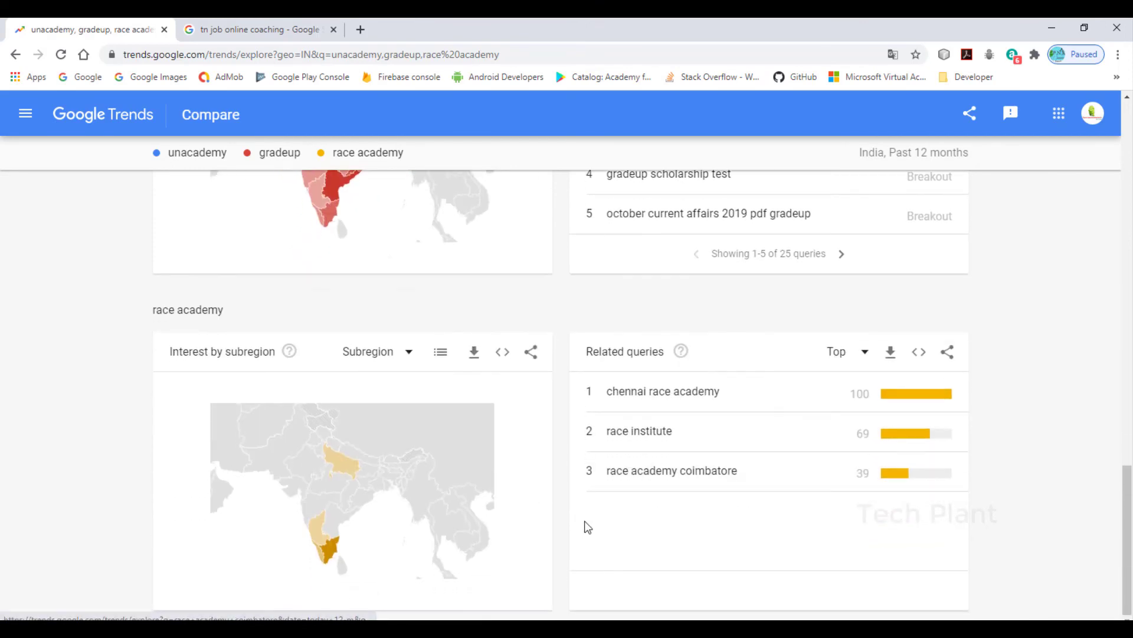
{"action": "scroll", "coordinate": [586, 526], "scroll_direction": "up", "scroll_amount": 20}
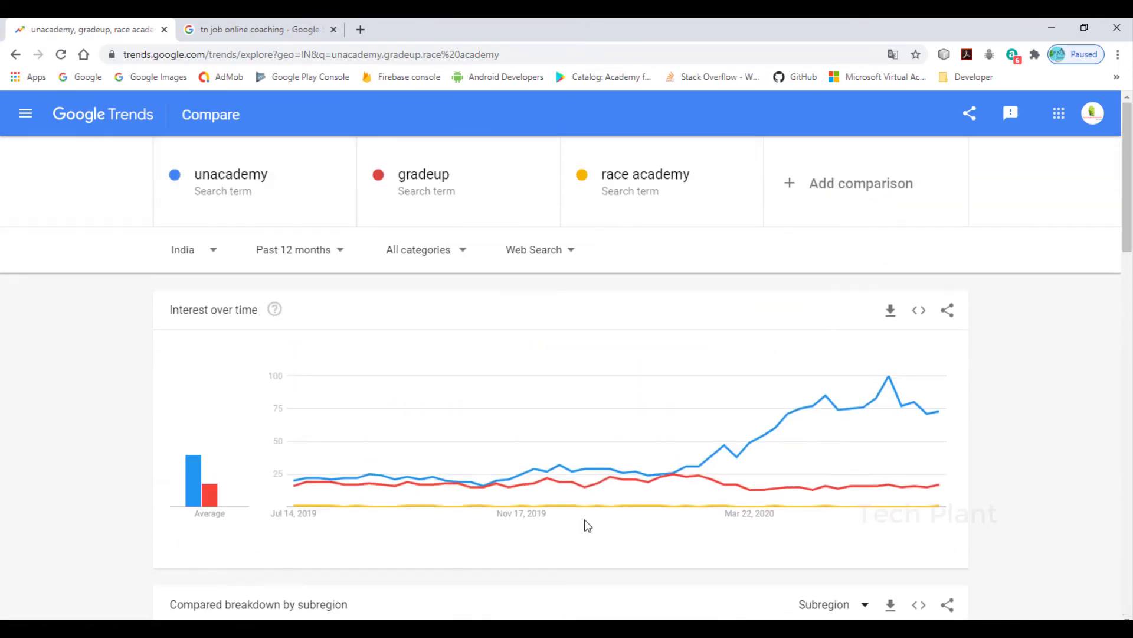
{"action": "mouse_move", "coordinate": [522, 498]}
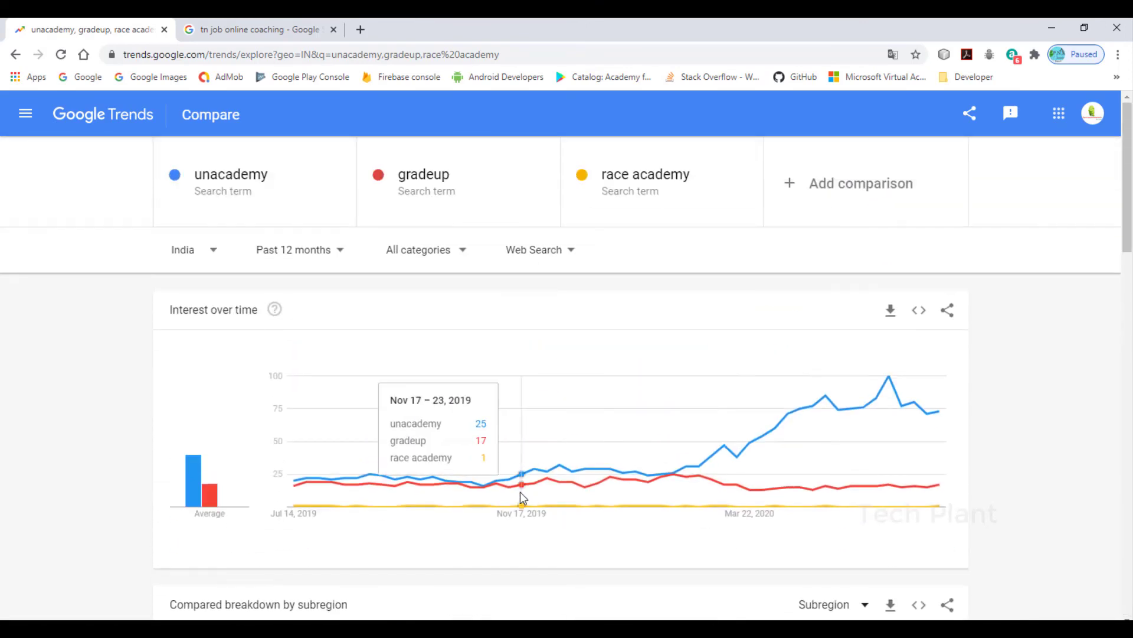
{"action": "scroll", "coordinate": [521, 498], "scroll_direction": "down", "scroll_amount": 8}
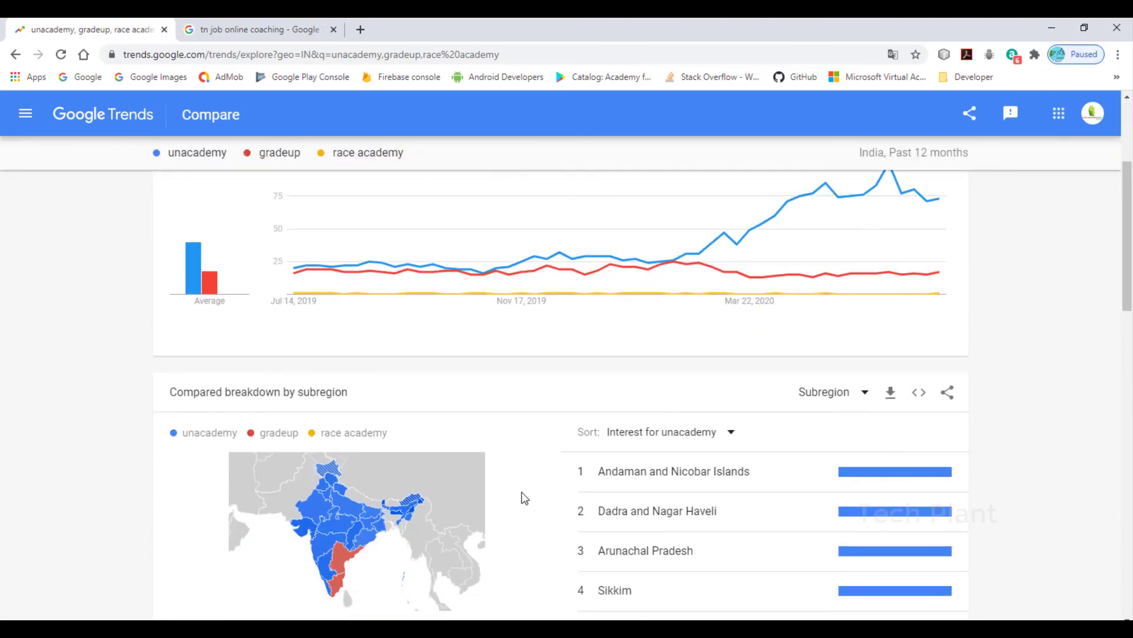